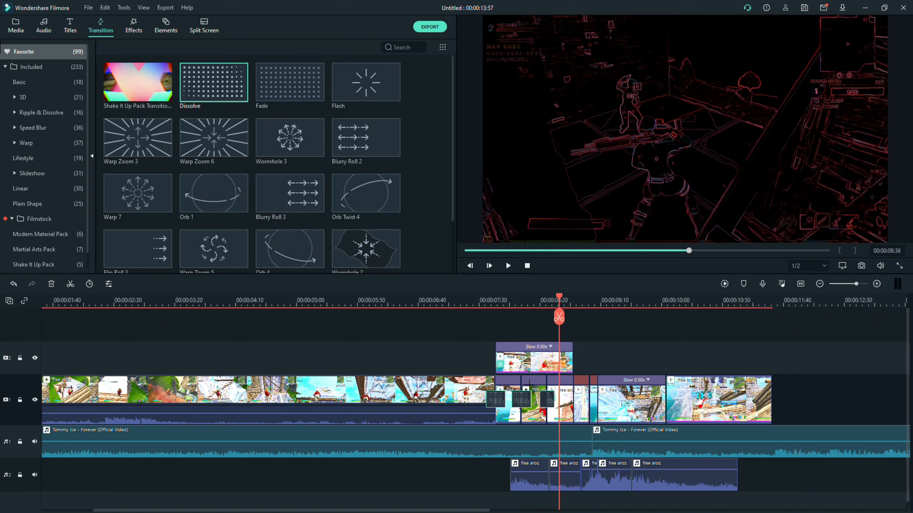
Step: Lengthen the first Dissolve transition on the lower video track slightly to the left and play back the slow-motion section before and after
left_click_drag(559, 294, 470, 334)
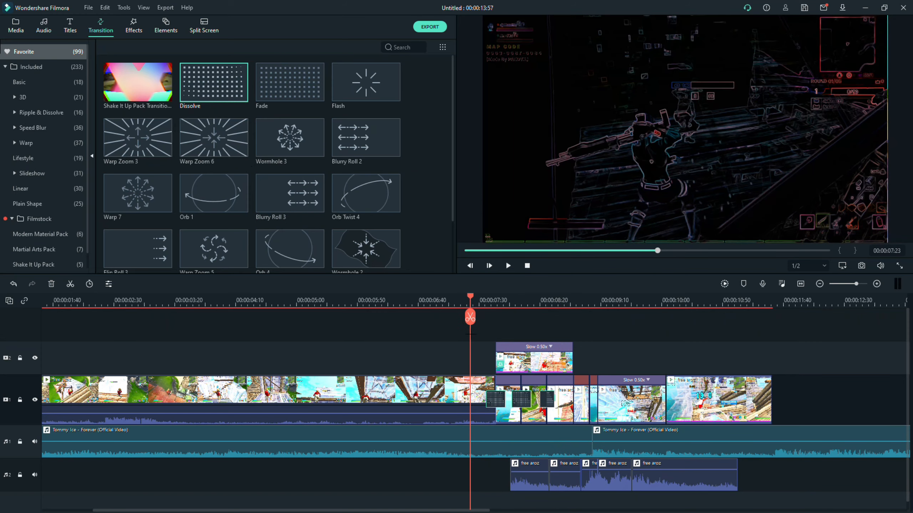
key("space")
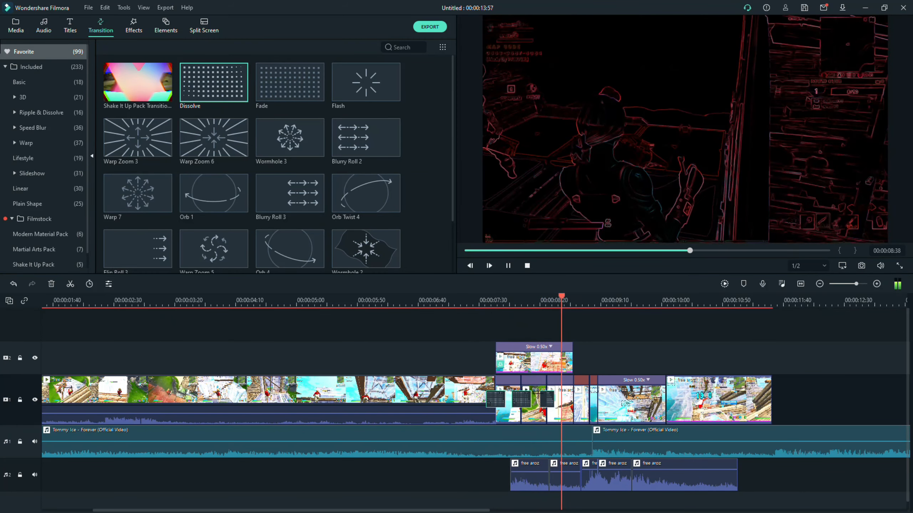
key("space")
left_click_drag(487, 400, 482, 400)
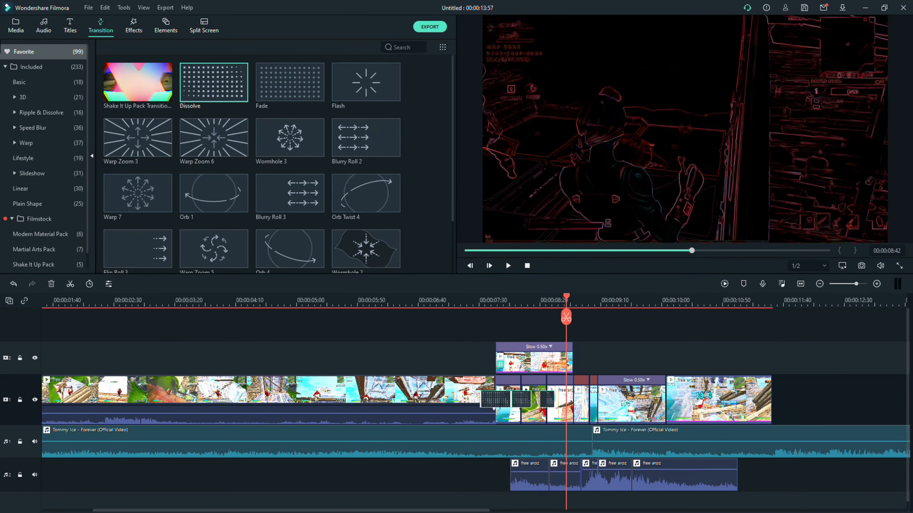
left_click_drag(566, 317, 464, 319)
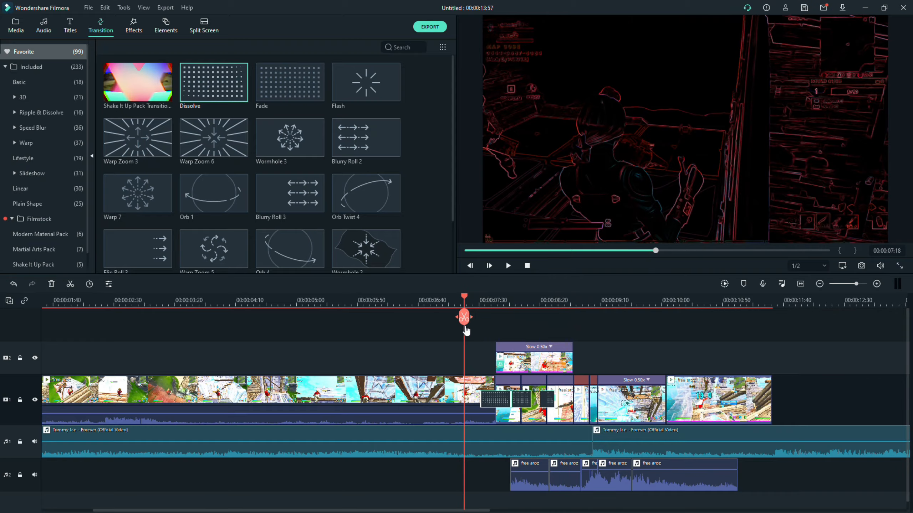
key("space")
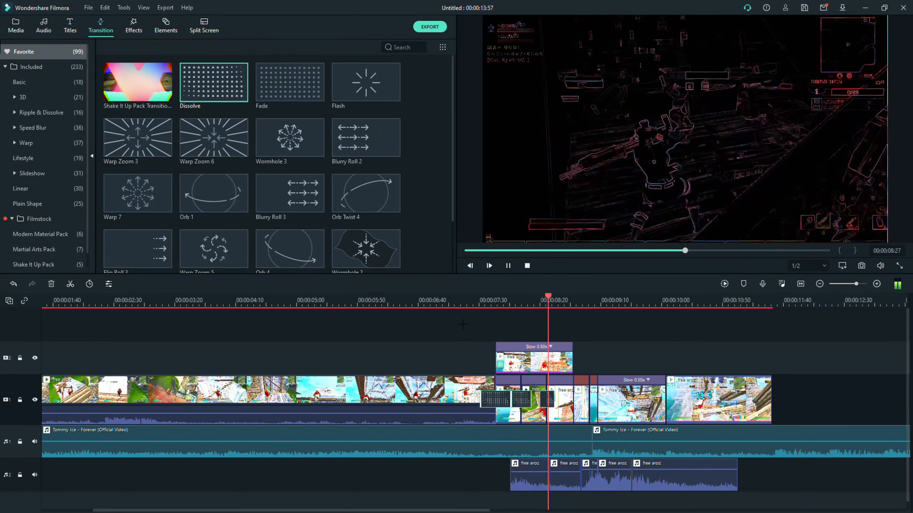
key("space")
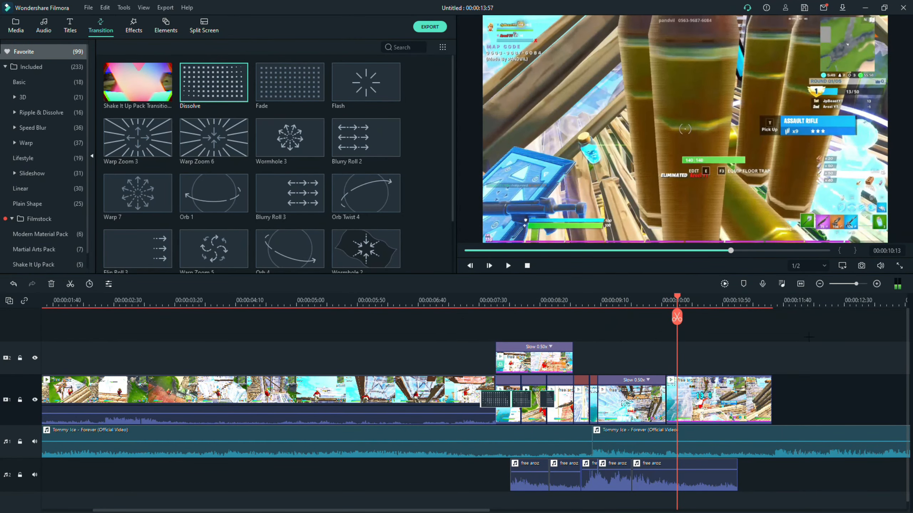
Step: Add a Dissolve transition to the start of the slow clip on the upper video track and play back the section
left_click_drag(857, 284, 854, 286)
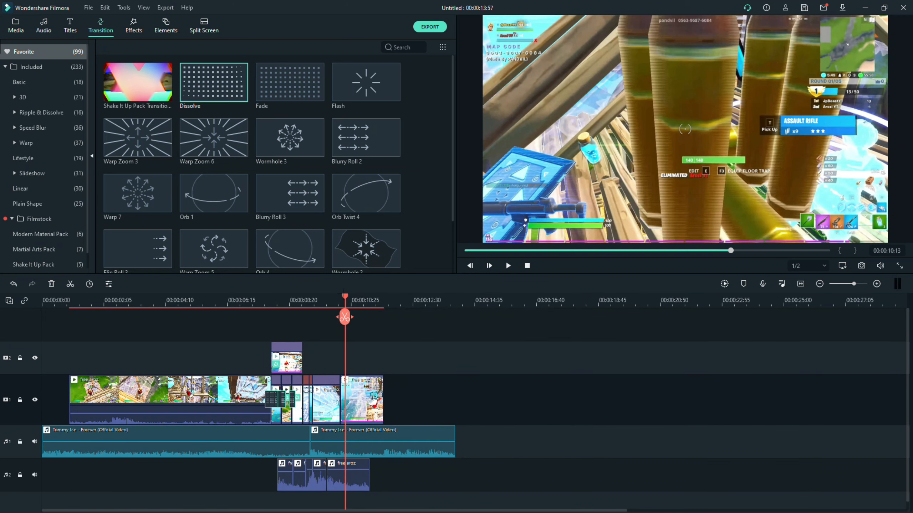
left_click_drag(240, 94, 279, 363)
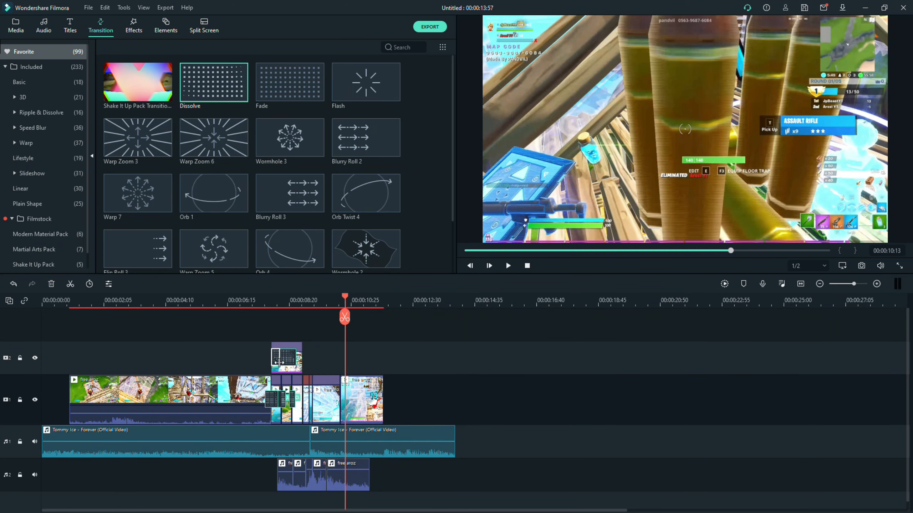
left_click_drag(344, 318, 258, 329)
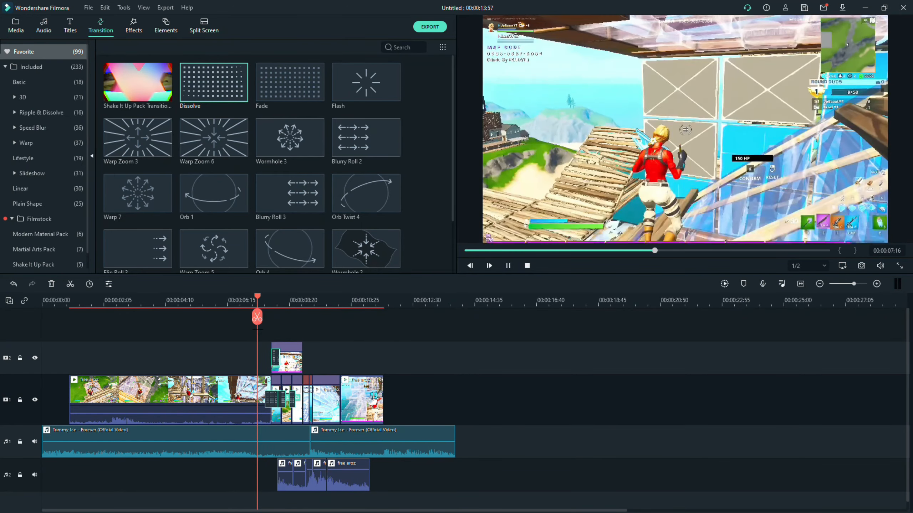
key("space")
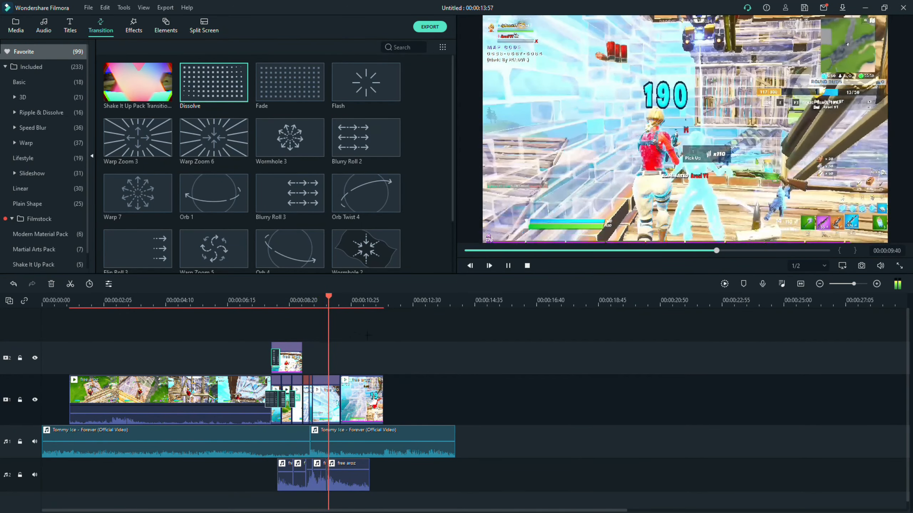
key("space")
Step: Place a copy of the short Fast 2.00x clip on the upper video track, directly after the slow clip, and check its frames
left_click_drag(331, 301, 294, 301)
left_click_drag(854, 284, 857, 284)
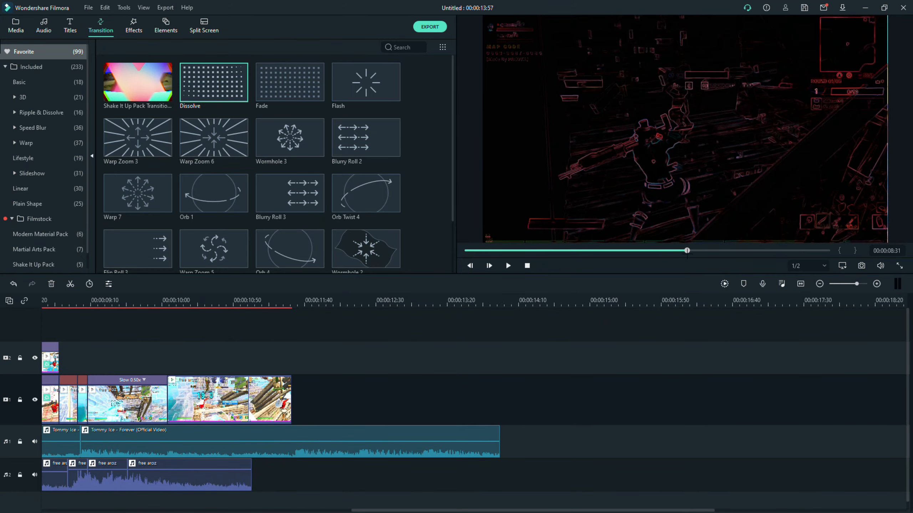
left_click_drag(687, 253, 691, 253)
left_click(153, 410)
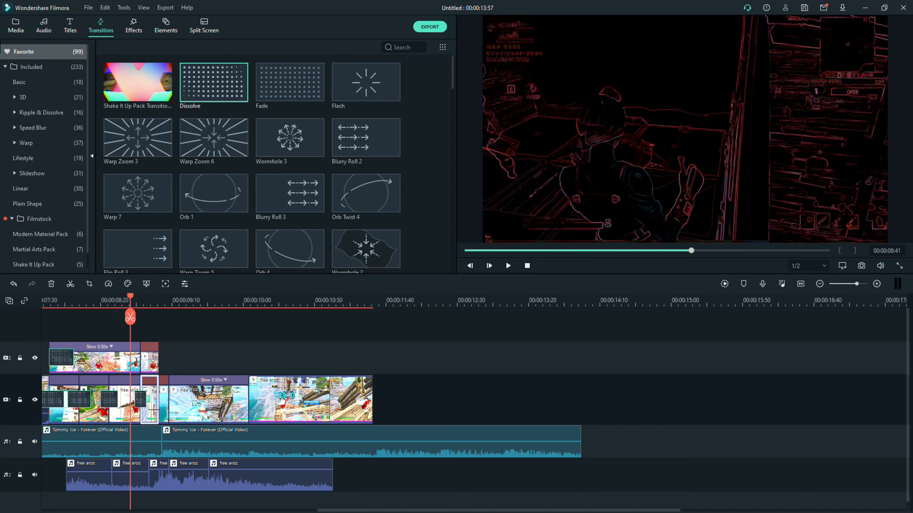
left_click_drag(130, 317, 144, 317)
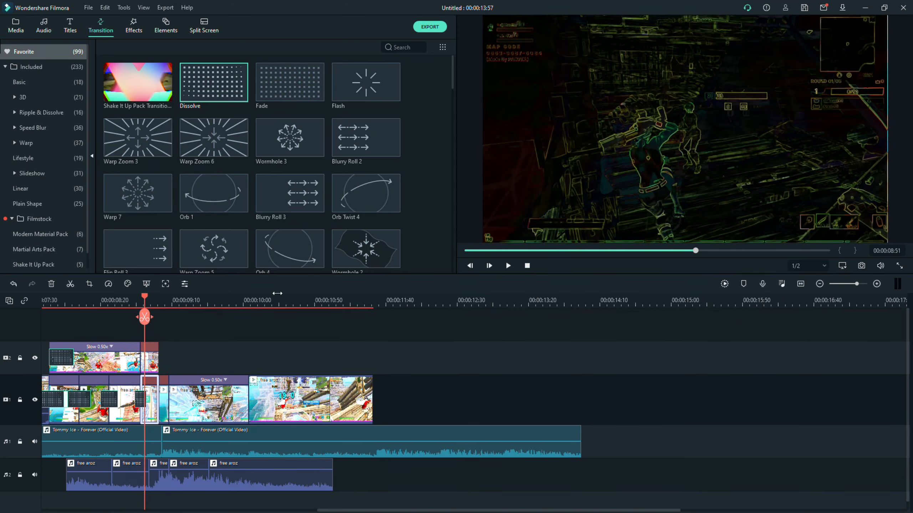
Step: Open the custom animation settings of the lower-track Fast 2.00x clip and add a keyframe near its start at 00:00:08:49
left_click_drag(857, 284, 861, 283)
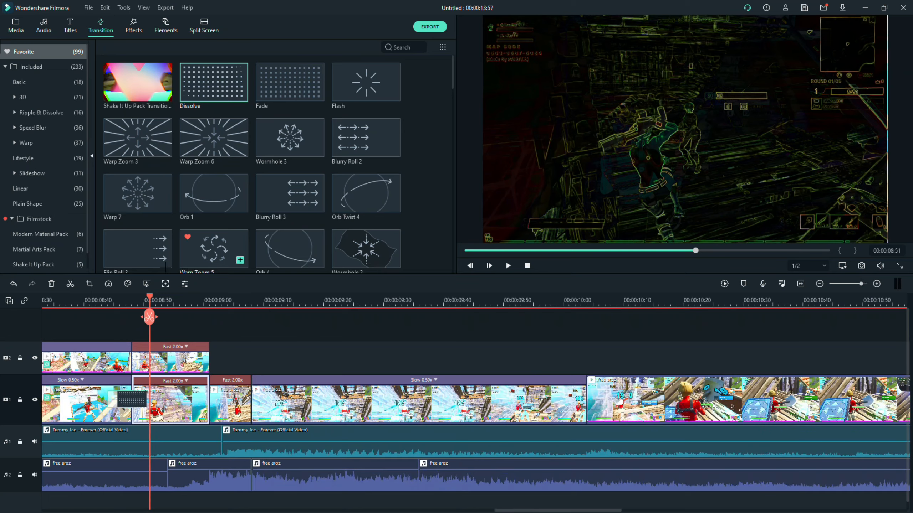
left_click_drag(149, 297, 145, 298)
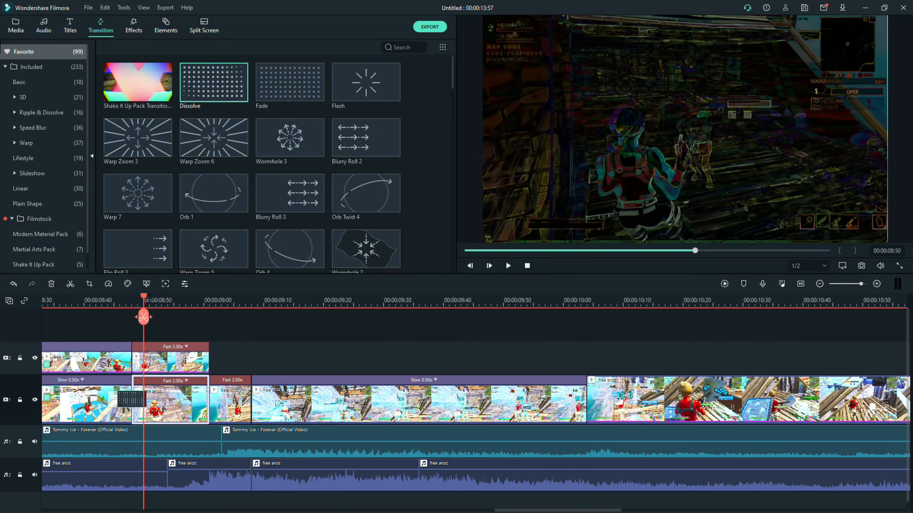
double_click(188, 396)
left_click(66, 24)
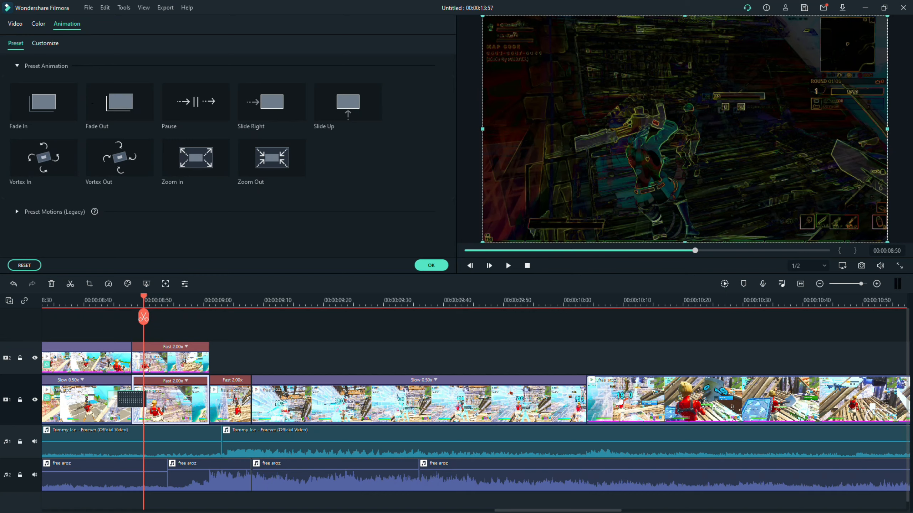
left_click(50, 43)
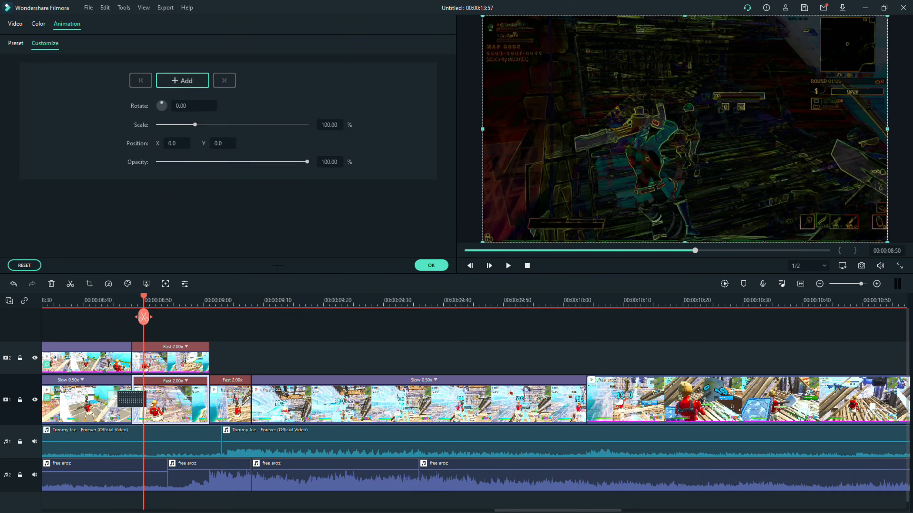
left_click_drag(143, 297, 138, 297)
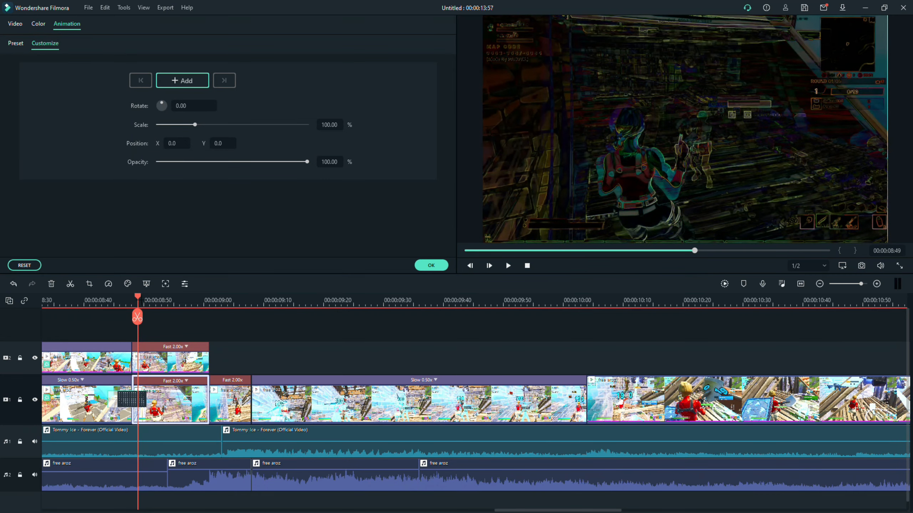
left_click(167, 83)
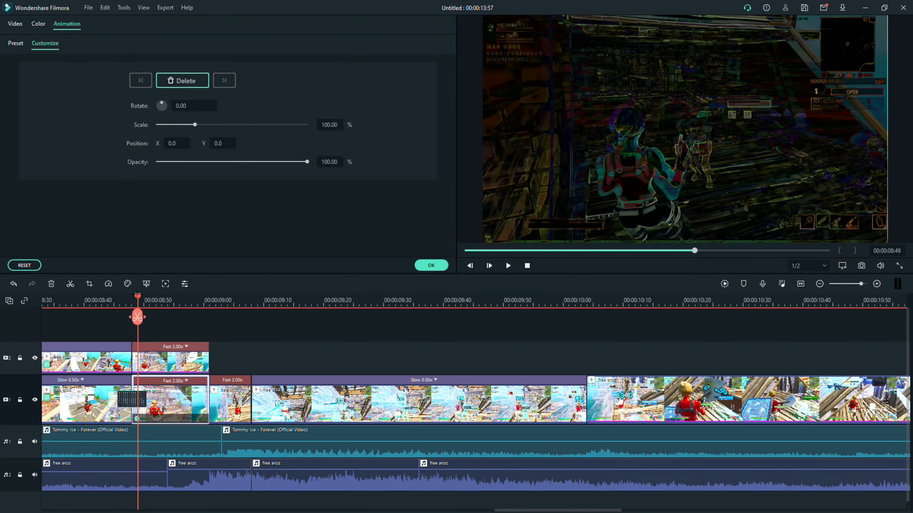
Step: Add a keyframe near the lower clip's end at 00:00:09:00 with 80.57% opacity and about 75% scale, and apply the animation
left_click_drag(138, 297, 198, 297)
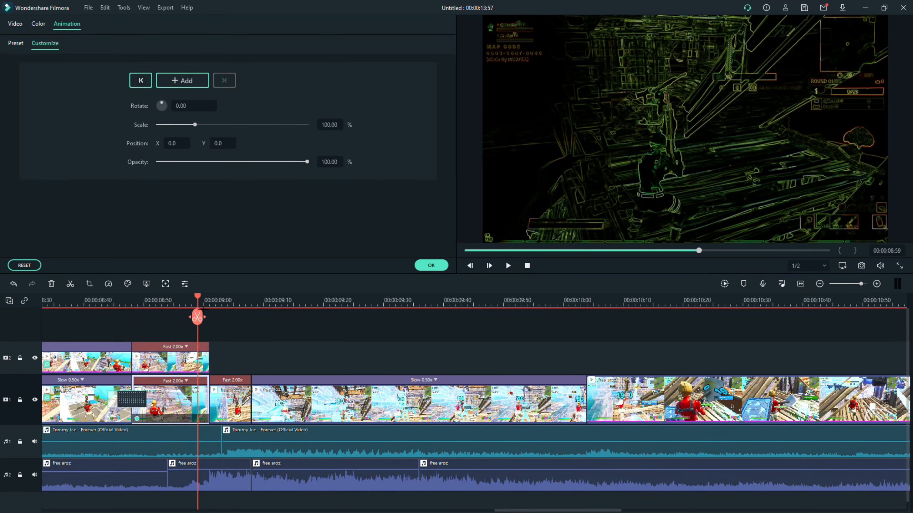
left_click(203, 304)
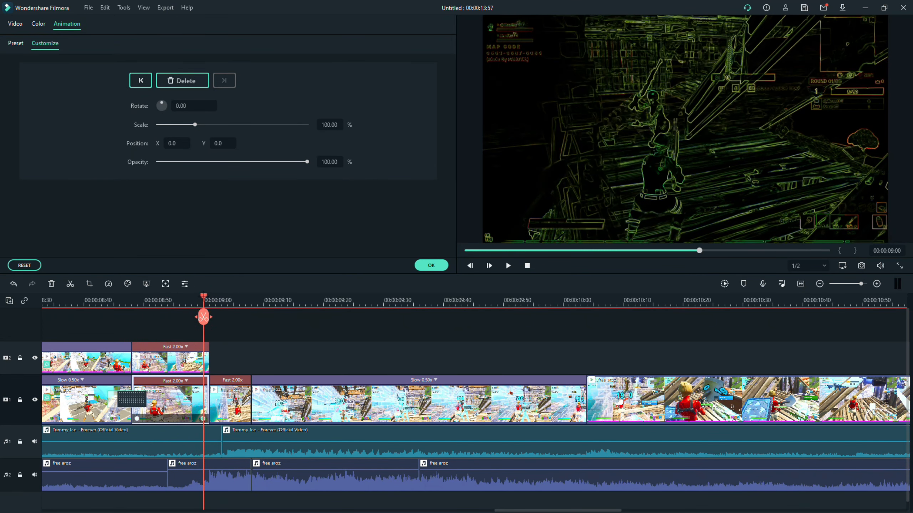
mouse_move(203, 316)
left_mouse_down()
mouse_move(137, 316)
mouse_move(203, 316)
left_mouse_up()
mouse_move(294, 163)
left_mouse_down()
mouse_move(249, 163)
mouse_move(281, 165)
left_mouse_up()
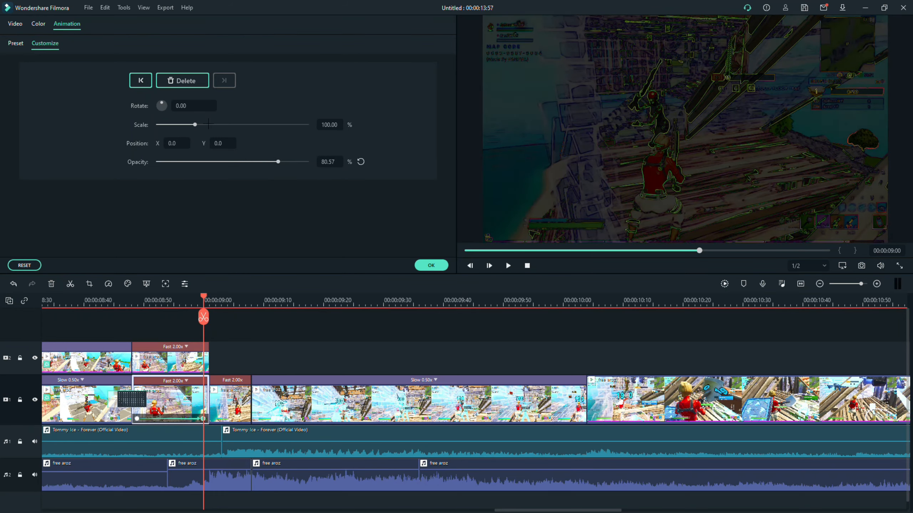
left_click_drag(195, 125, 186, 125)
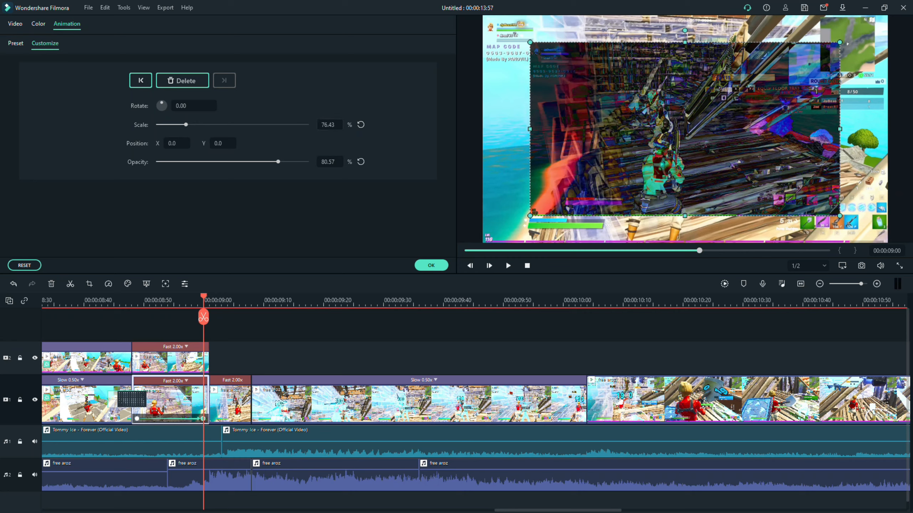
left_click(332, 124)
left_click(431, 265)
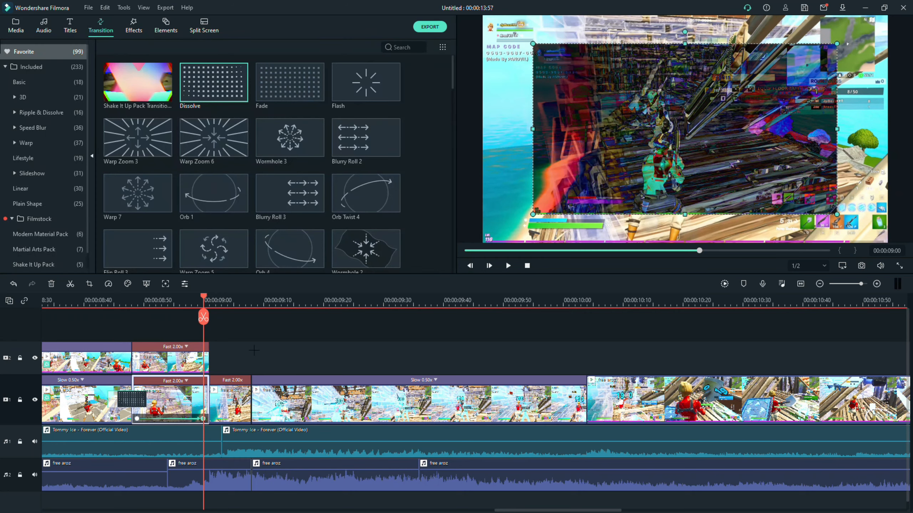
Step: Open the custom animation of the upper-track Fast 2.00x clip and add keyframes at 00:00:09:00 and 00:00:08:49
left_click(170, 365)
double_click(169, 358)
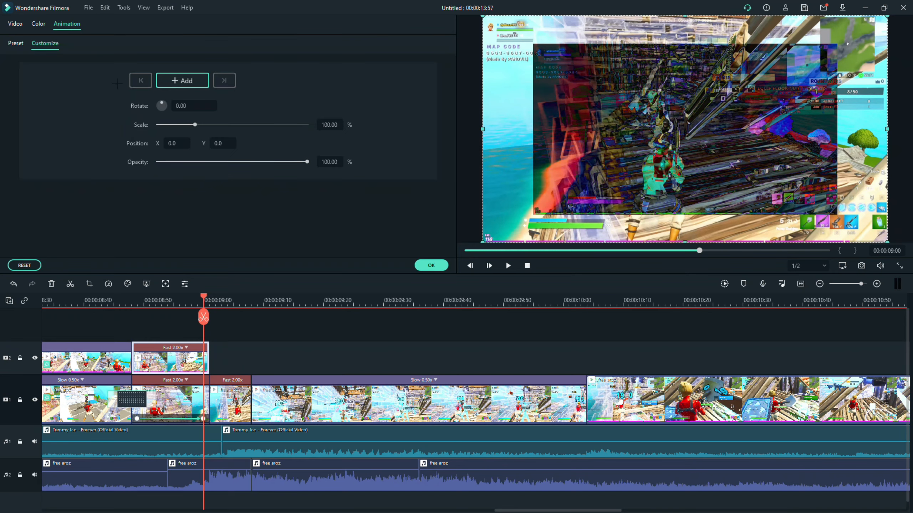
left_click(182, 80)
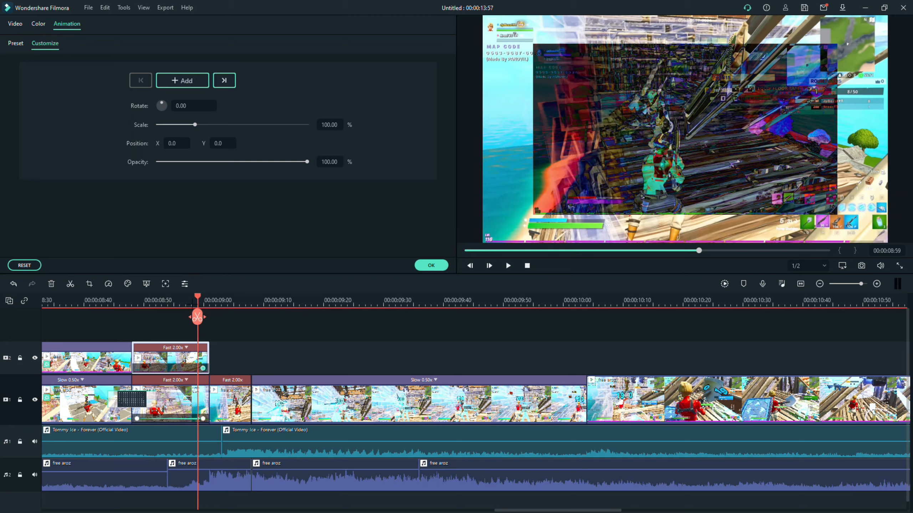
left_click_drag(203, 317, 144, 341)
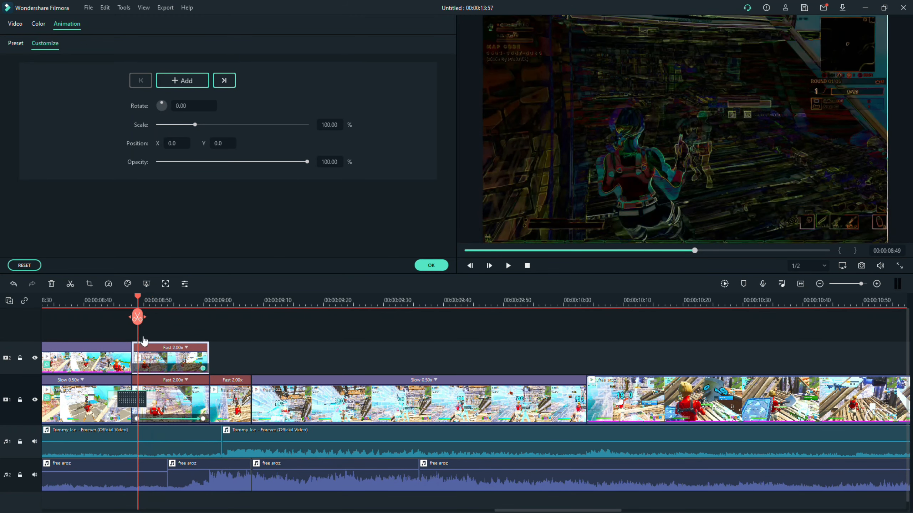
left_click(184, 82)
Step: Set the upper clip's end keyframe to 75% scale and about 84.39% opacity, and apply the animation
left_click(204, 369)
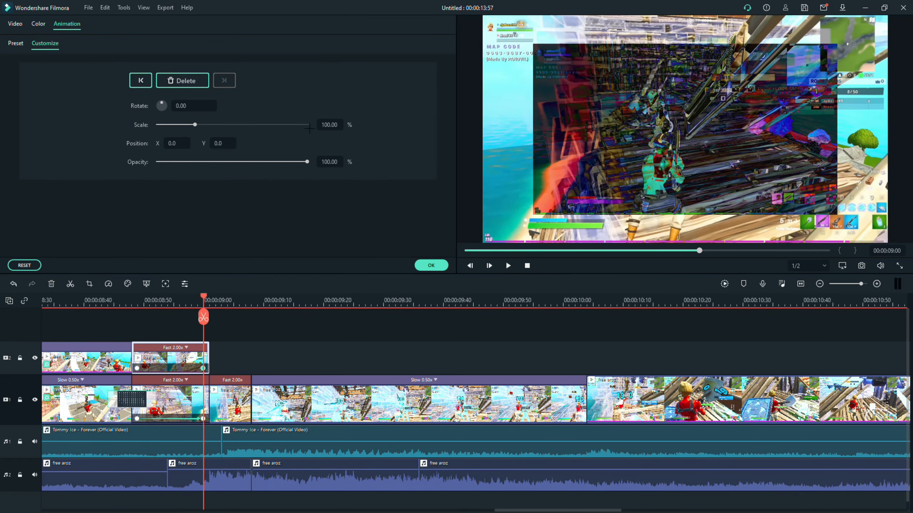
left_click(323, 125)
type("75")
key("Return")
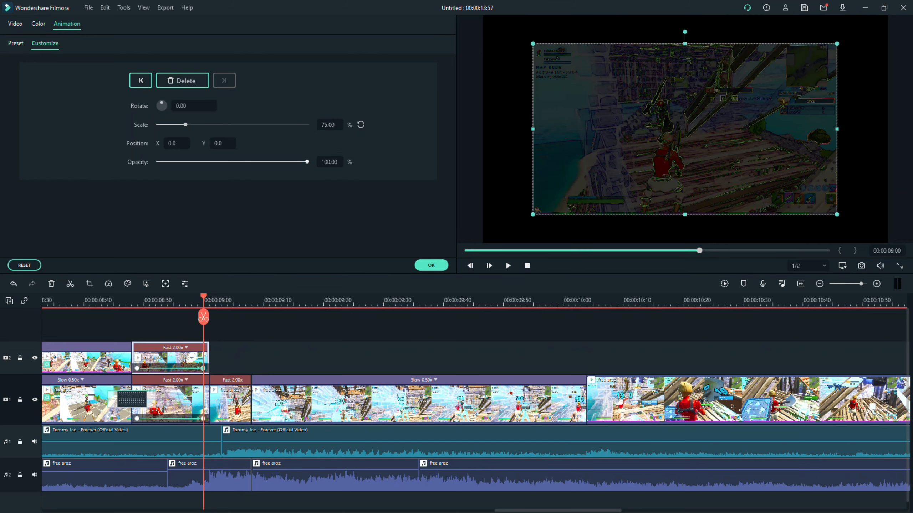
left_click_drag(305, 163, 355, 186)
left_click_drag(287, 192, 275, 194)
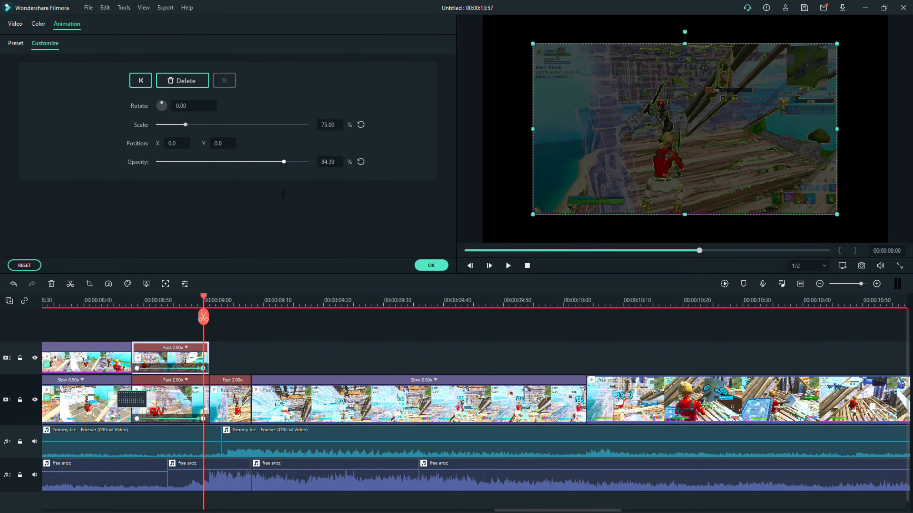
left_click(430, 266)
Step: Play back the section with the animated fast clips and return the playhead to 00:00:09:06
left_click_drag(202, 296, 38, 367)
key("space")
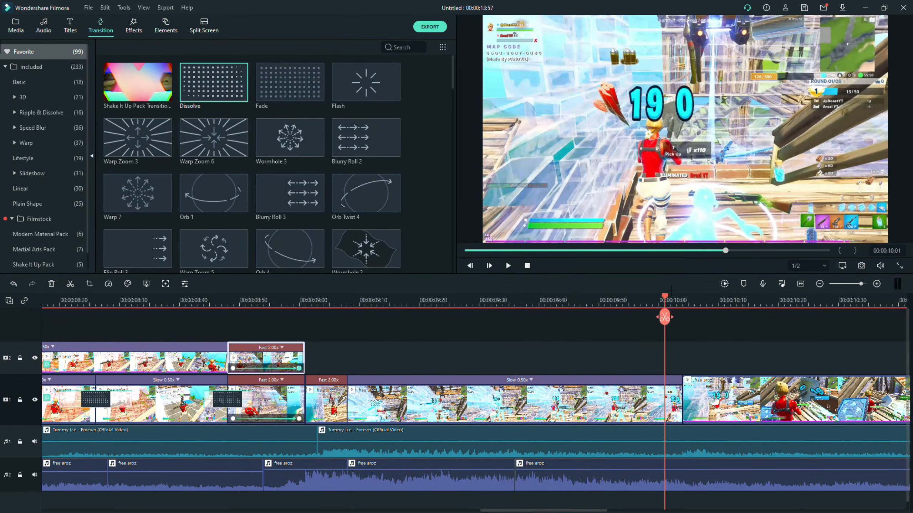
left_click_drag(665, 317, 335, 388)
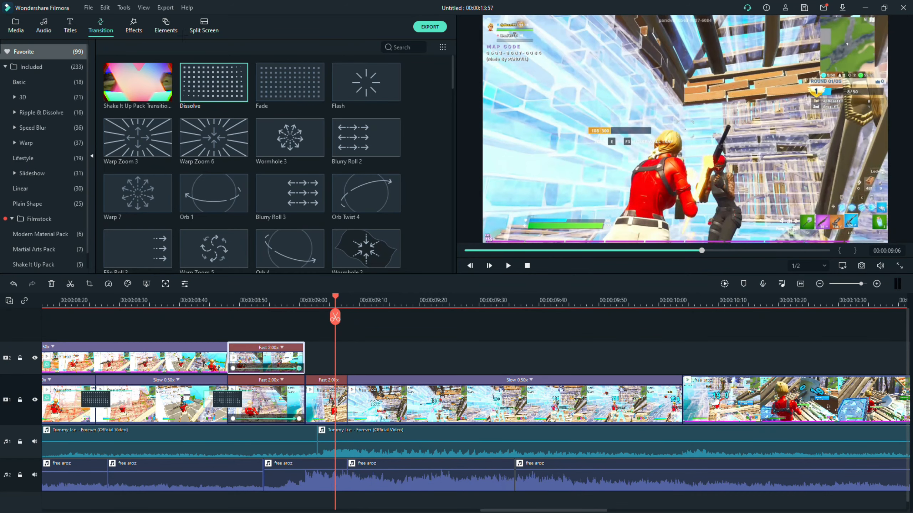
Step: Apply the Glow effect to the short Fast 2.00x clip under the playhead and to the Slow 0.50x clip after it
left_click(139, 22)
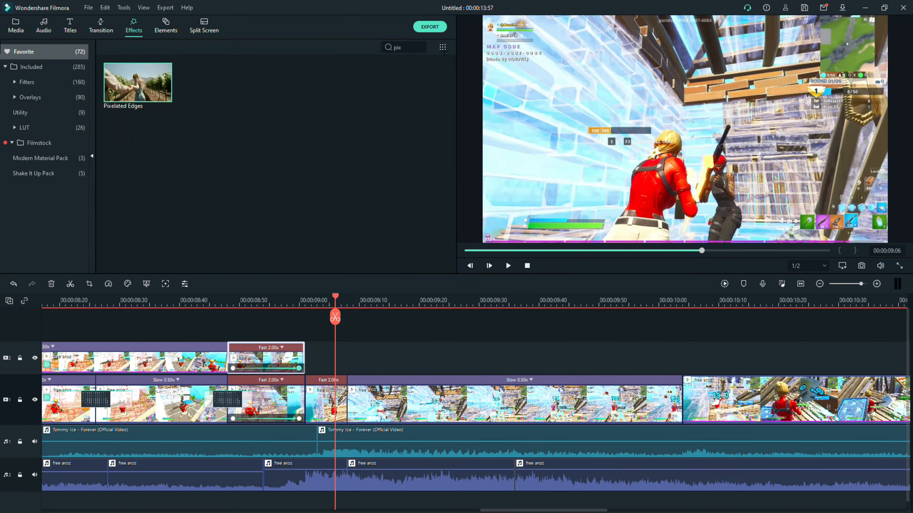
left_click(421, 47)
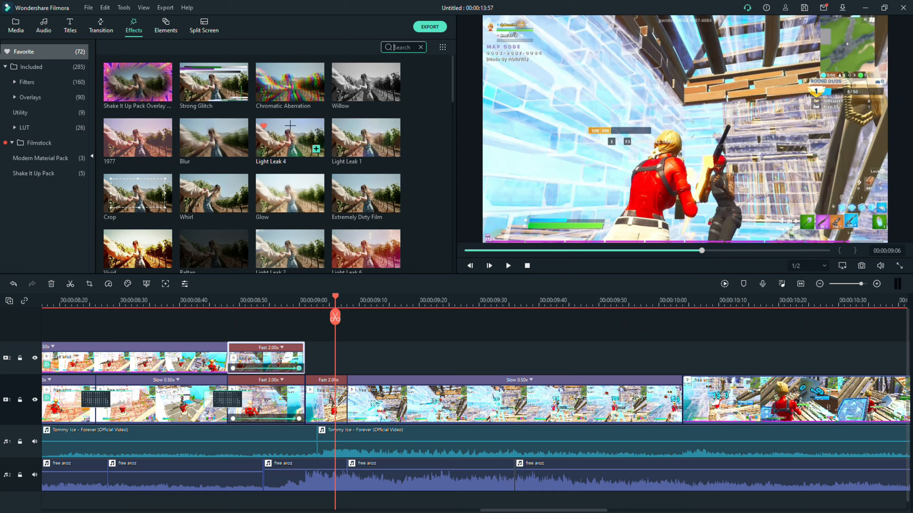
scroll(451, 93, "down", 3)
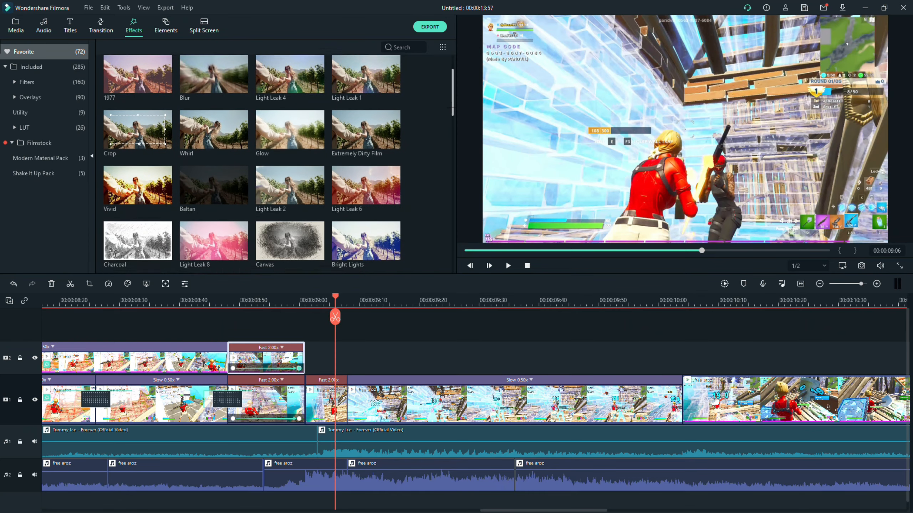
left_click_drag(289, 93, 330, 419)
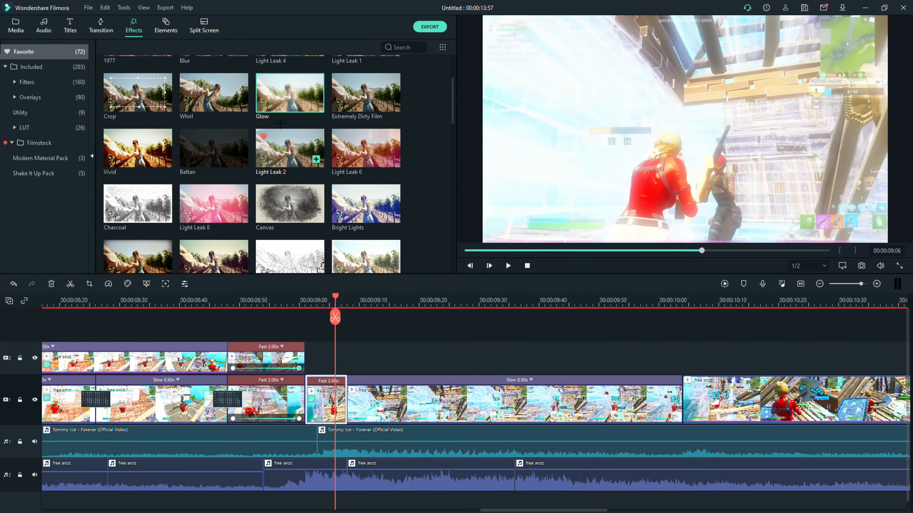
left_click_drag(290, 92, 407, 393)
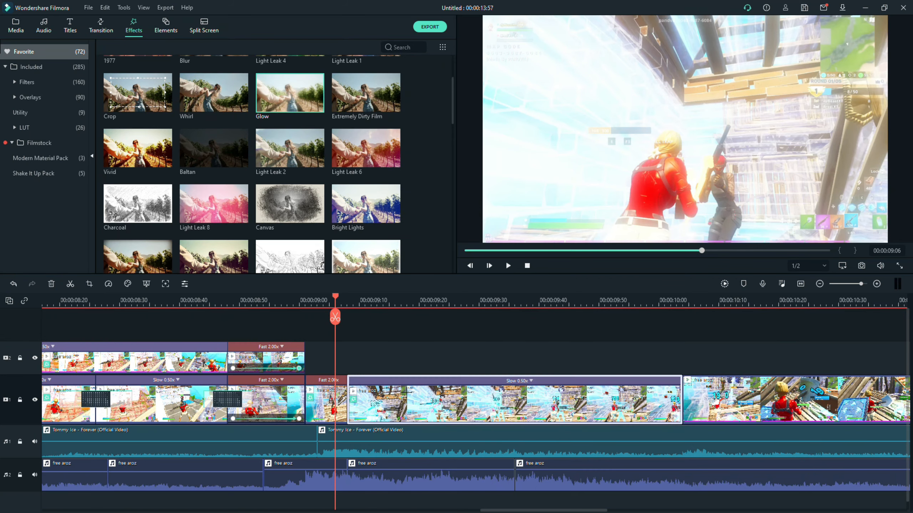
Step: Search the effects for "mild" and place the Mild effect on the upper track directly after the Fast 2.00x clip
scroll(318, 219, "up", 3)
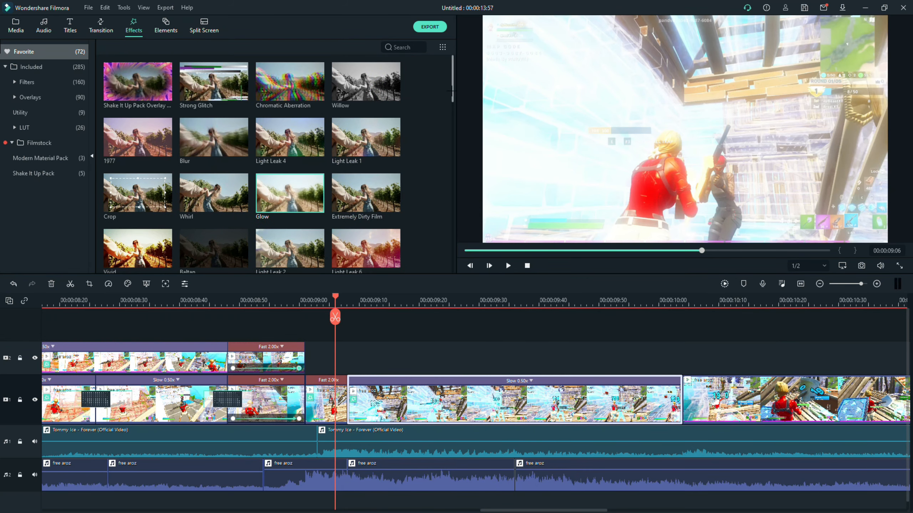
left_click_drag(452, 92, 452, 102)
left_click(402, 47)
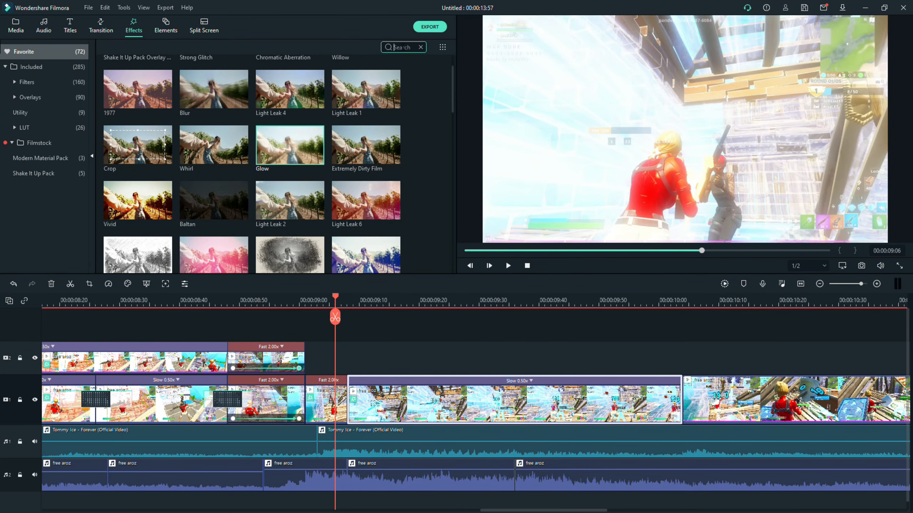
type("mild")
left_click_drag(137, 82, 314, 370)
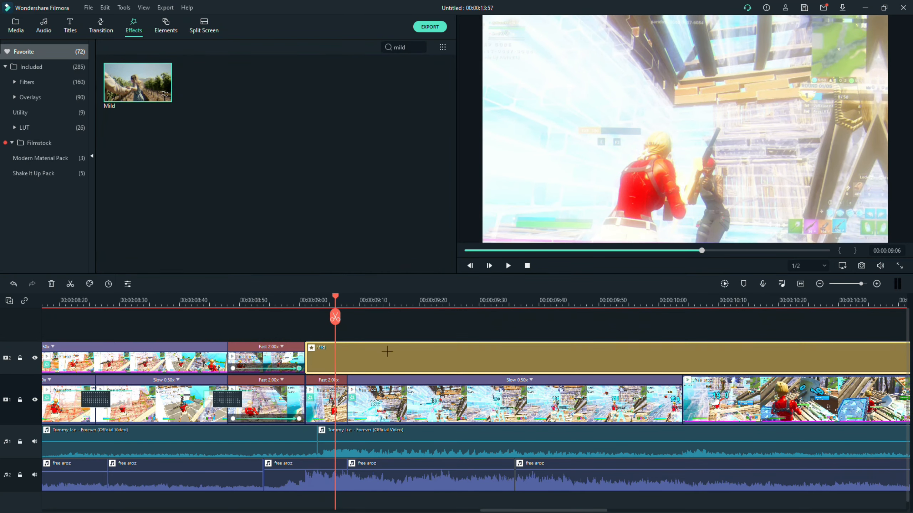
Step: Turn off RGB Separate for the Mild effect, set its Frequency to 0.61, and apply the settings
double_click(370, 362)
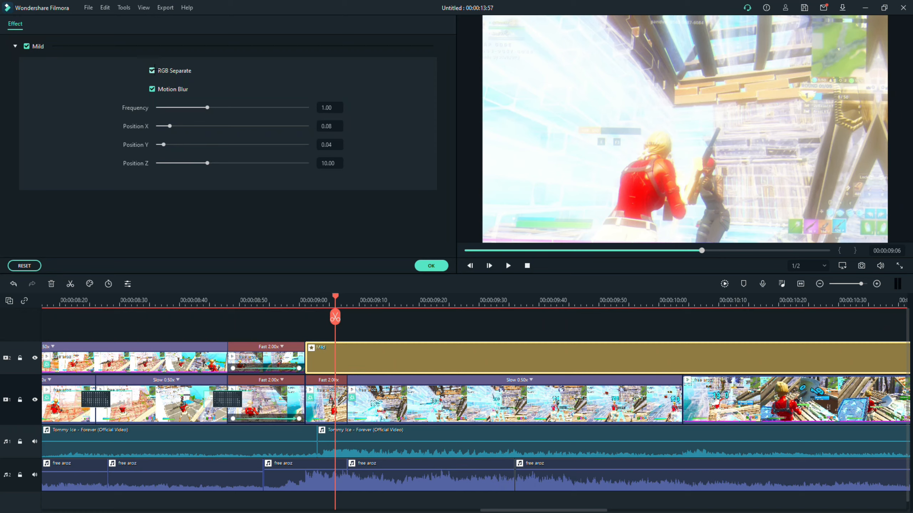
left_click(152, 70)
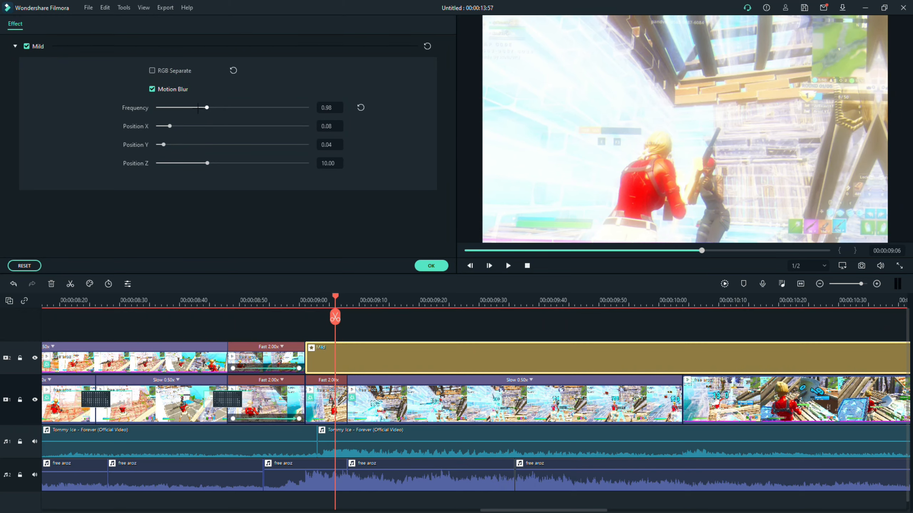
mouse_move(198, 107)
left_mouse_down()
mouse_move(179, 108)
mouse_move(188, 108)
left_mouse_up()
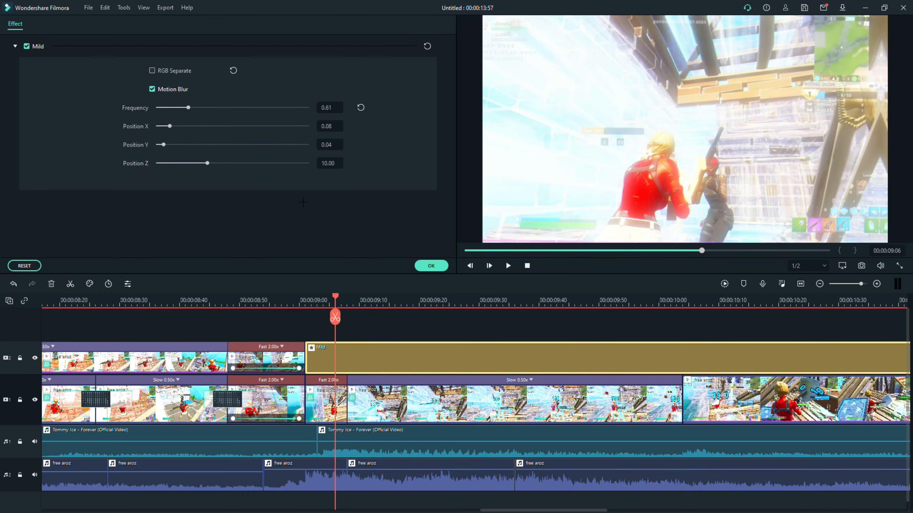
left_click(436, 266)
Step: Set the Glow radius of the short Fast 2.00x clip below the Mild effect to 2 and apply it
double_click(331, 413)
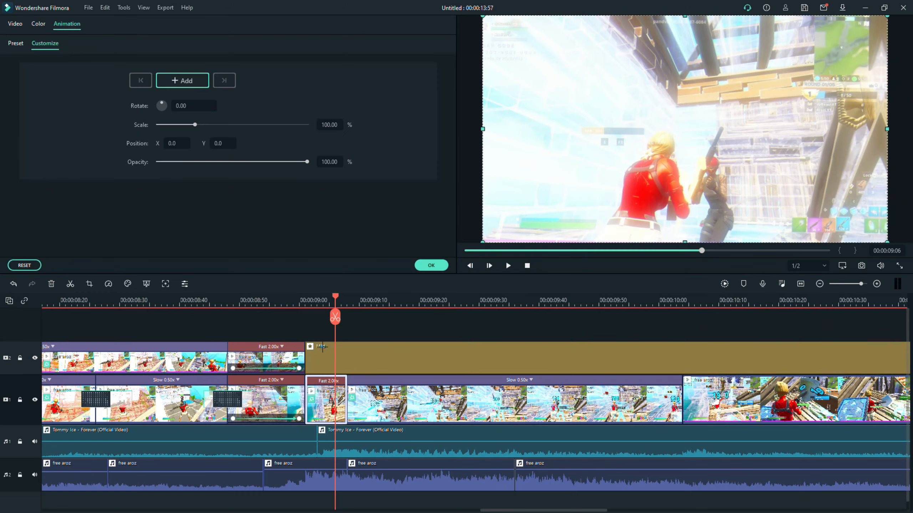
left_click(16, 26)
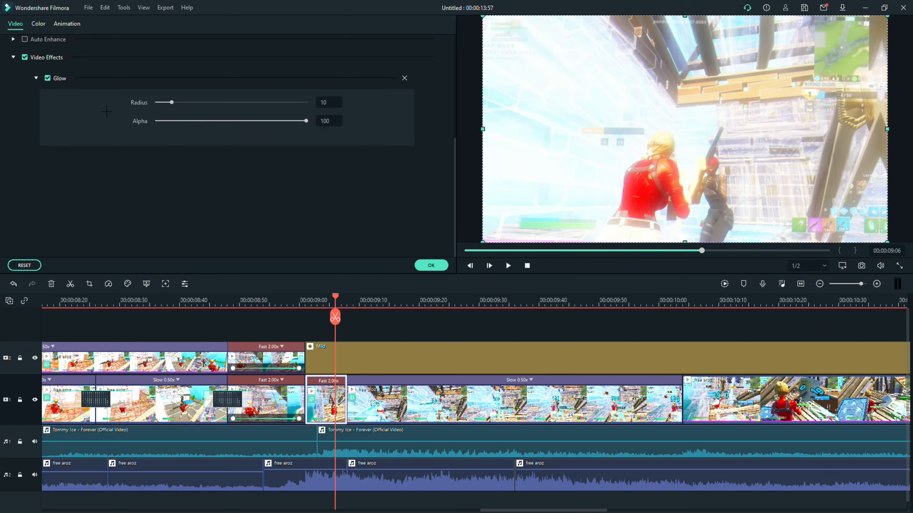
left_click_drag(173, 102, 158, 102)
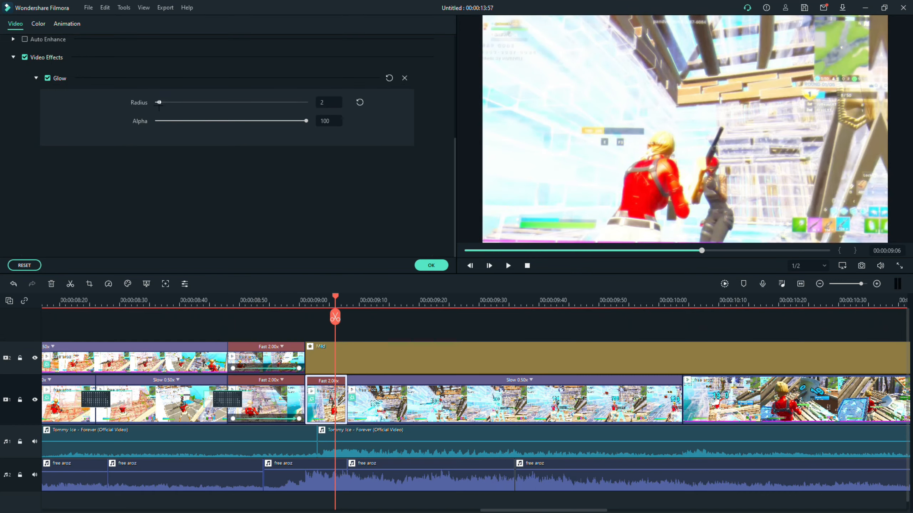
type("2")
key("Return")
left_click(428, 266)
Step: Set the Glow radius of the following Slow 0.50x clip to 1 and apply it
double_click(409, 401)
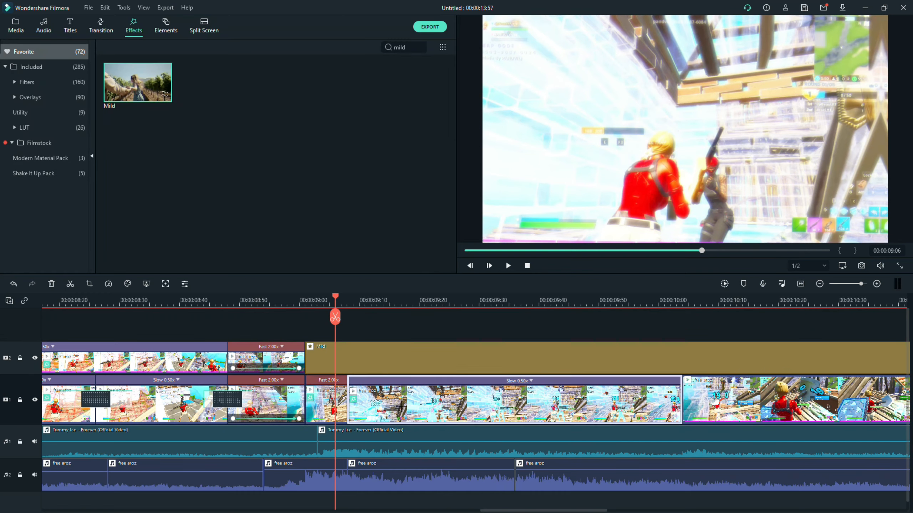
left_click_drag(171, 102, 157, 102)
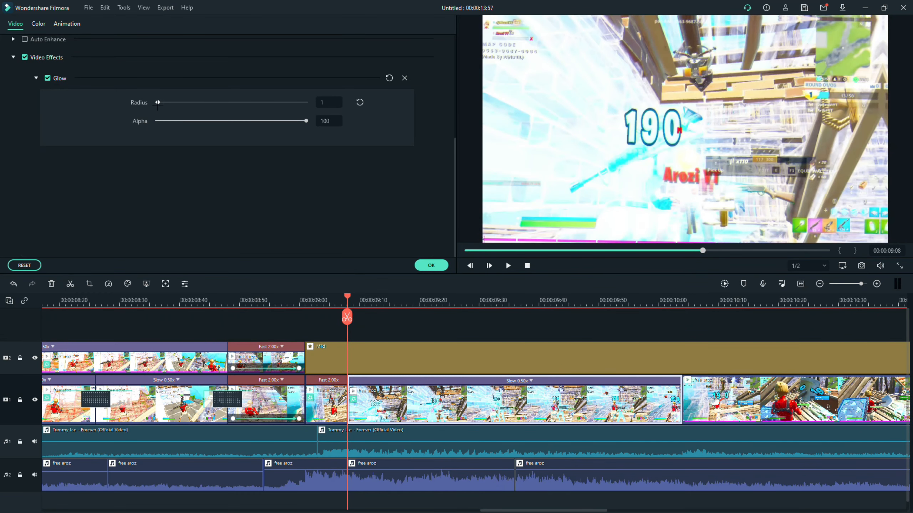
left_click(430, 266)
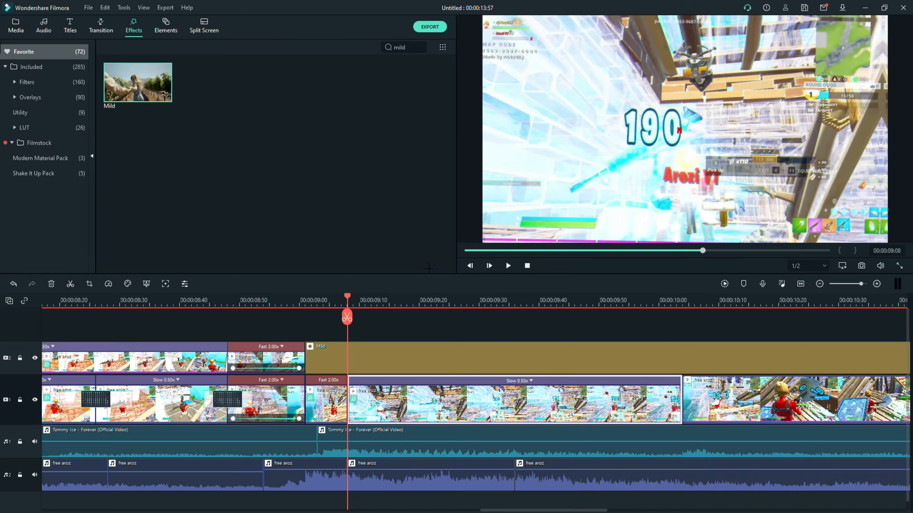
Step: Play back the glowing clips with the Mild effect from 00:00:09:01
left_click(305, 322)
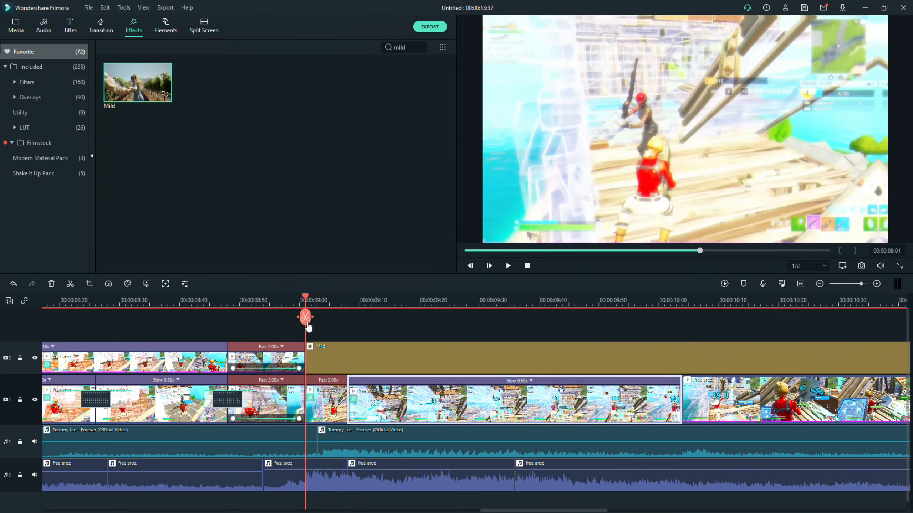
key("space")
key("space")
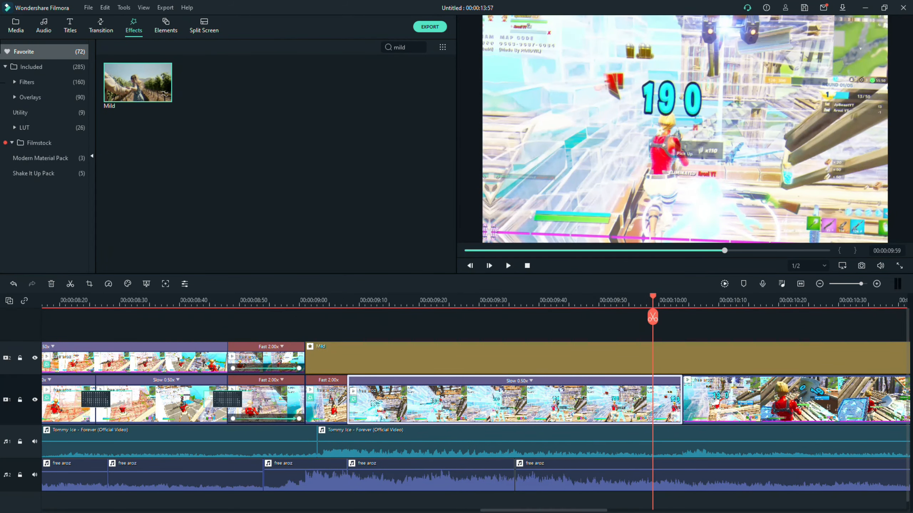
Step: Clear the previous effects search, browse the favourite effects, and search them for "ligh"
left_click(15, 26)
left_click(145, 30)
left_click(420, 47)
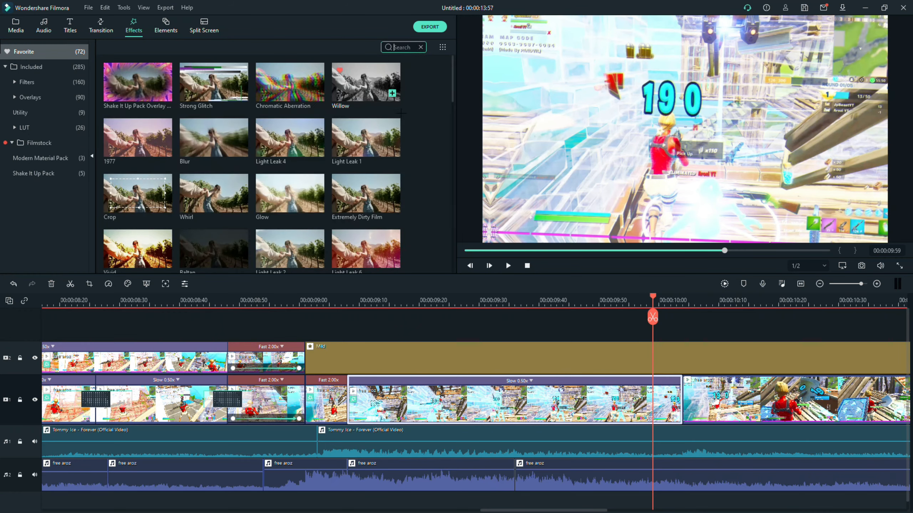
scroll(380, 252, "down", 3)
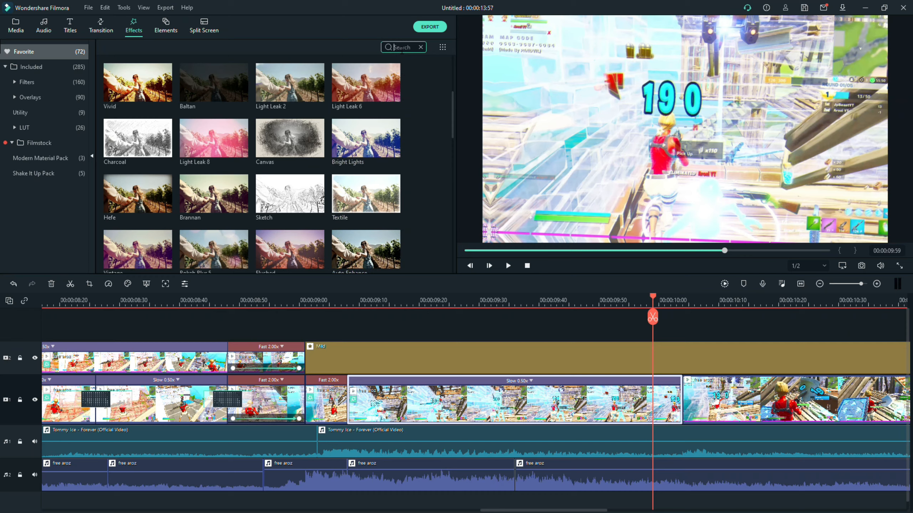
type("ligh")
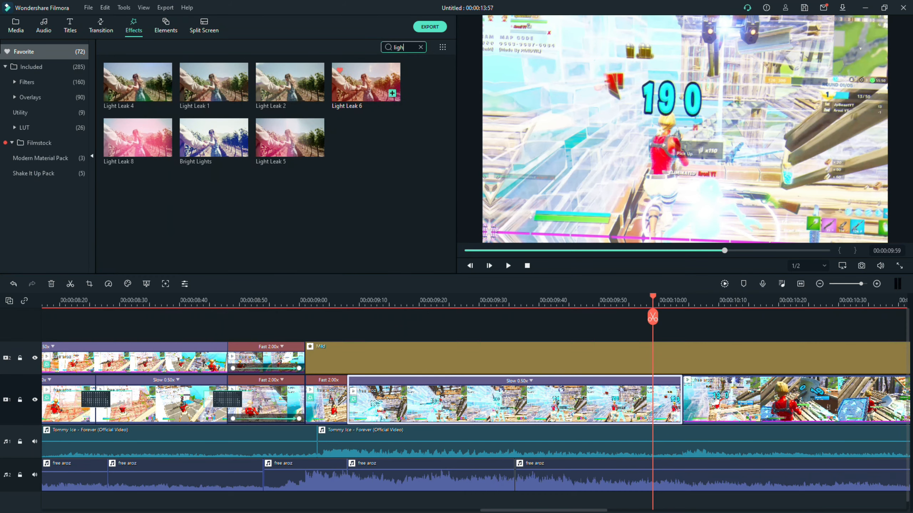
Step: Import the "images" gradient picture from the Gradients folder and place it on a new track above the Mild effect, aligned with its start
left_click(10, 24)
left_click(123, 47)
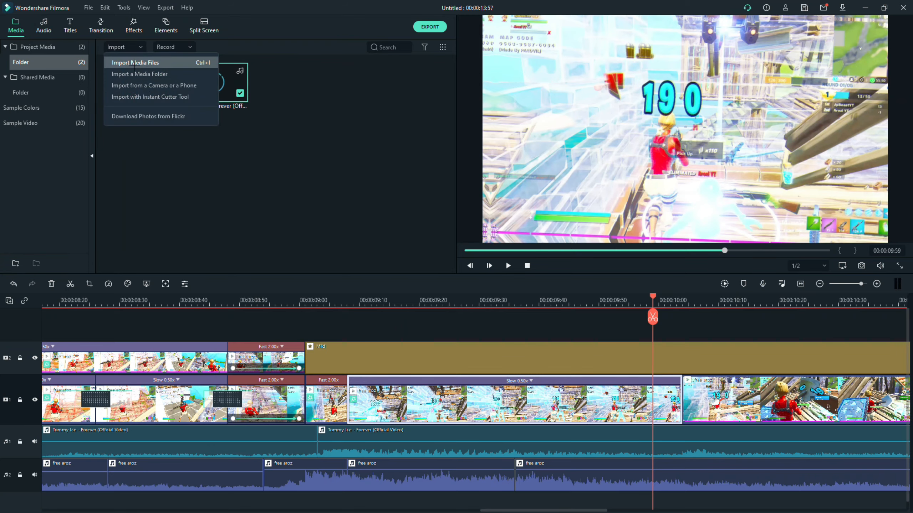
left_click(129, 61)
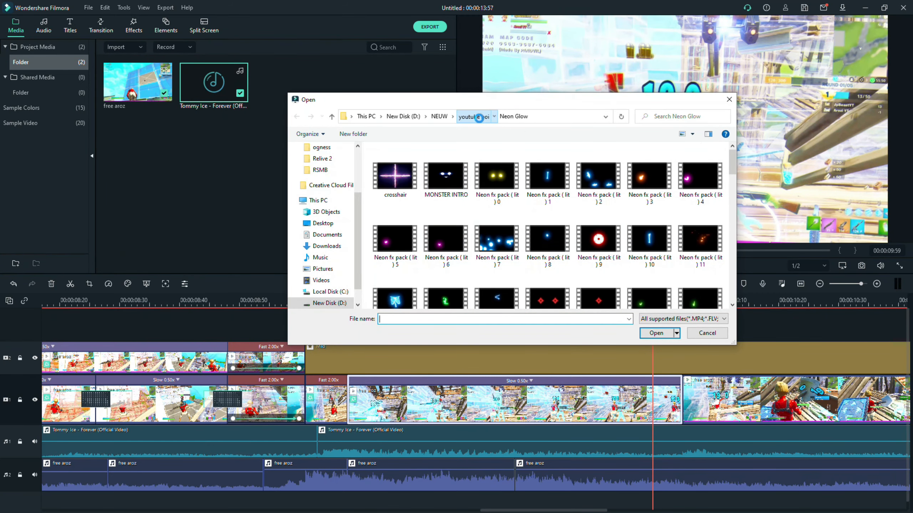
left_click(482, 118)
double_click(549, 169)
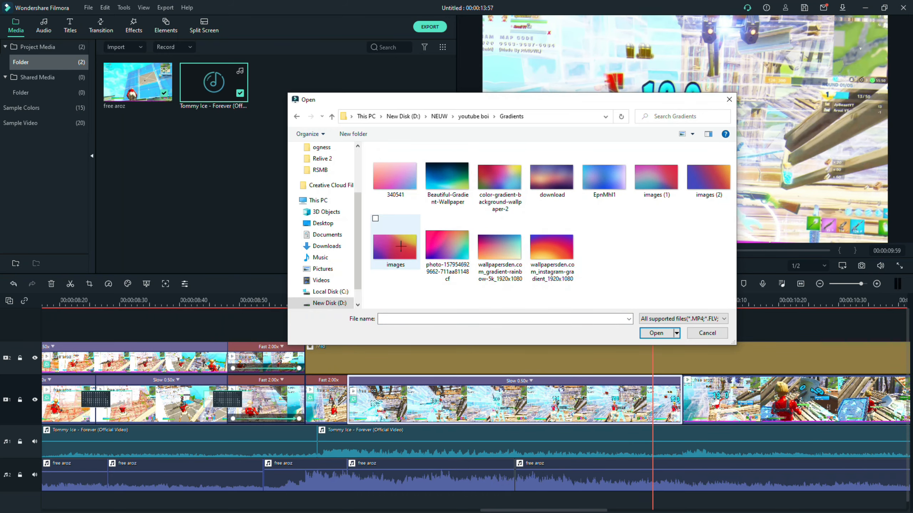
left_click(394, 247)
left_click(656, 333)
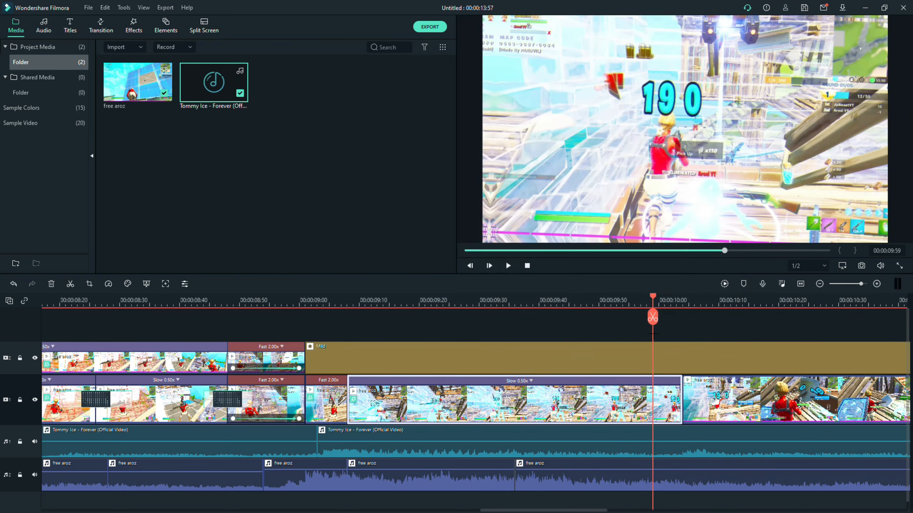
left_click_drag(289, 83, 306, 340)
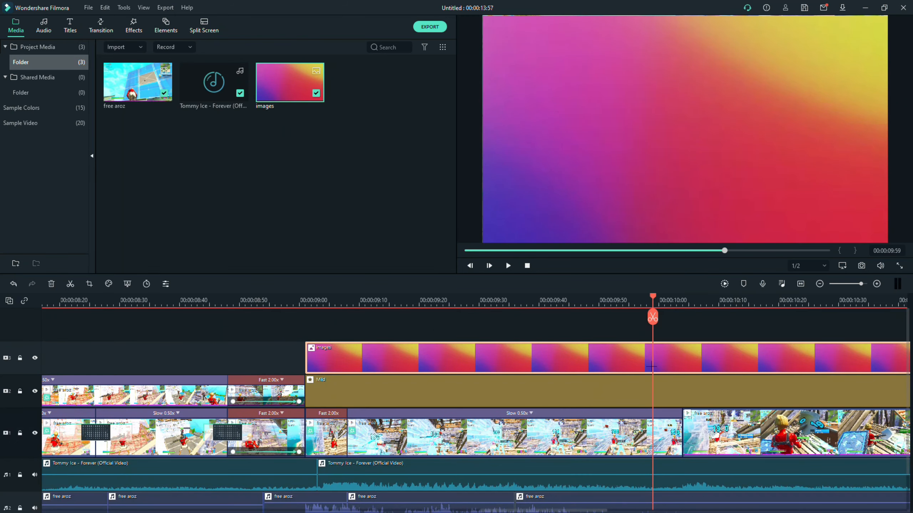
Step: Try the Screen blending mode on the gradient image, and settle on Soft Light
double_click(428, 363)
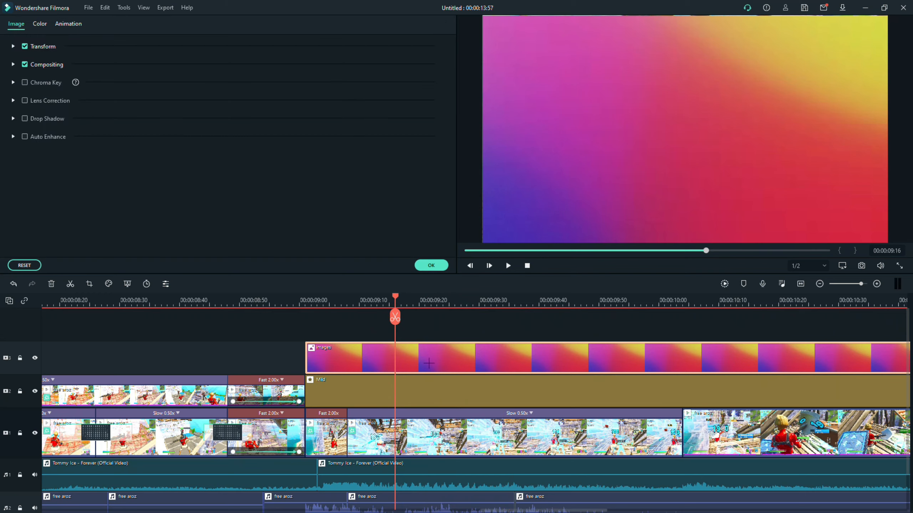
left_click(13, 46)
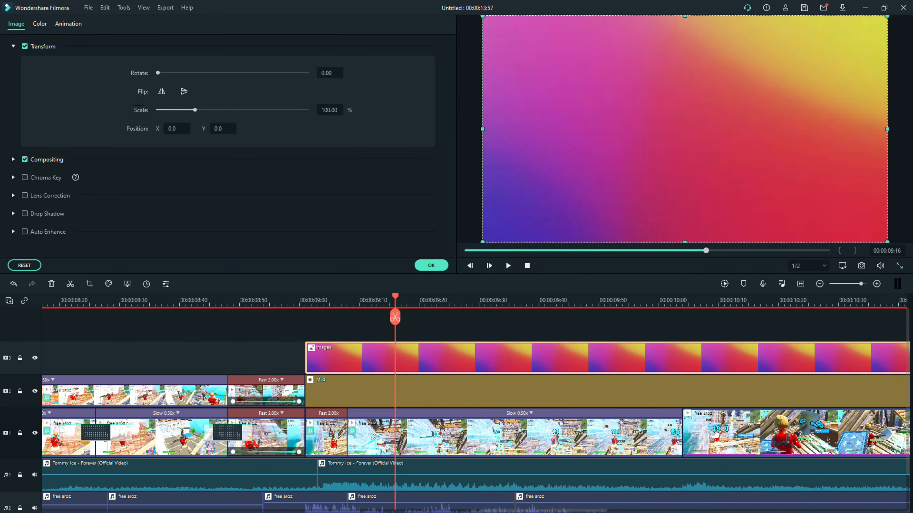
left_click(13, 160)
scroll(154, 138, "down", 1)
left_click(201, 147)
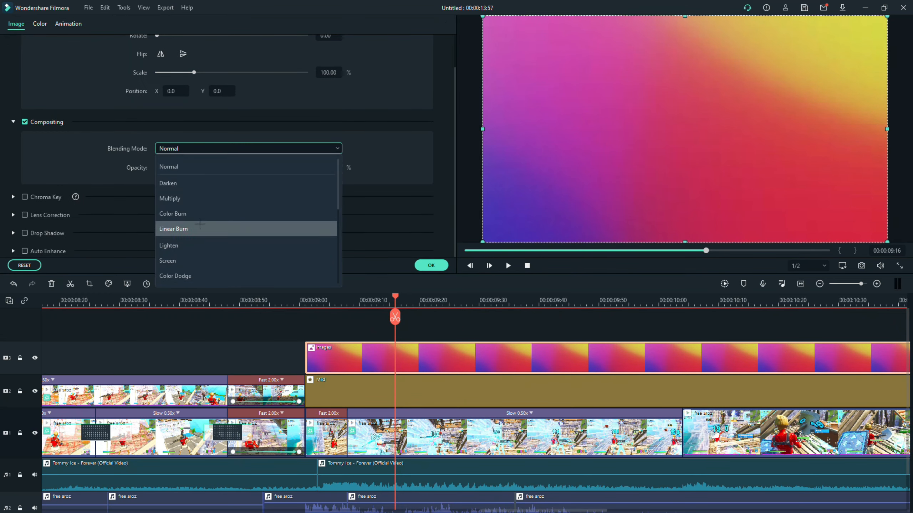
left_click(182, 229)
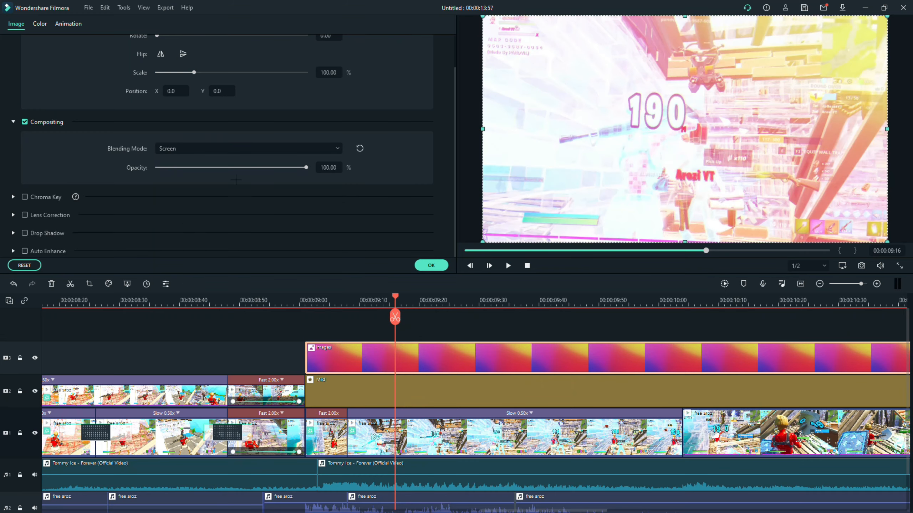
left_click(218, 146)
left_click(176, 245)
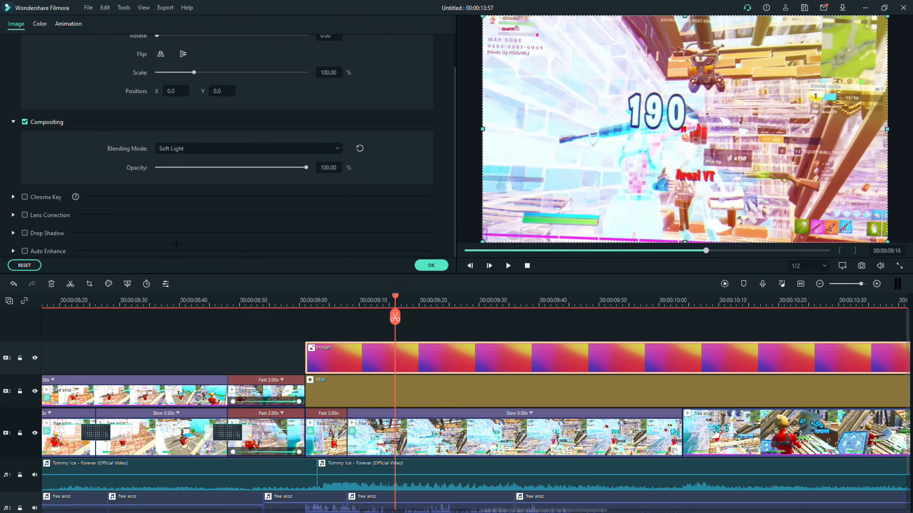
Step: Add custom animation keyframes to the gradient image at 00:00:09:04 and 00:00:09:14
left_click_drag(395, 317, 397, 363)
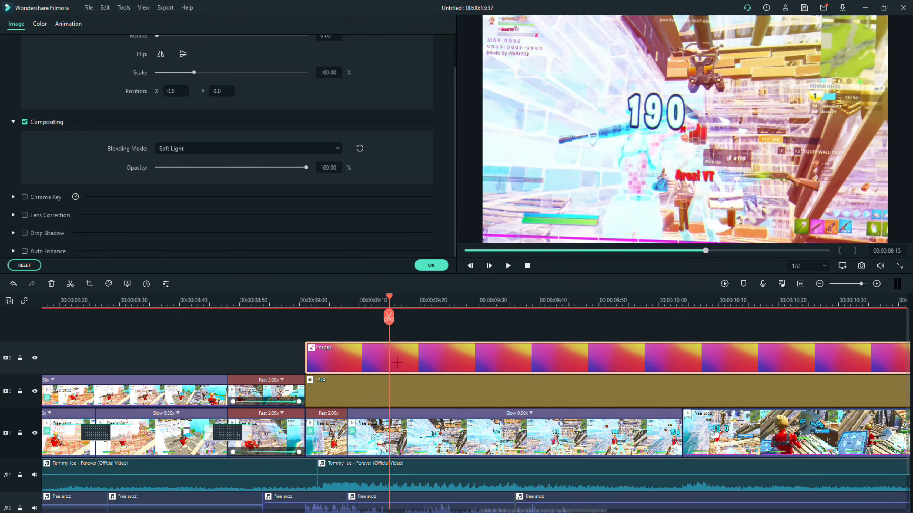
left_click(74, 25)
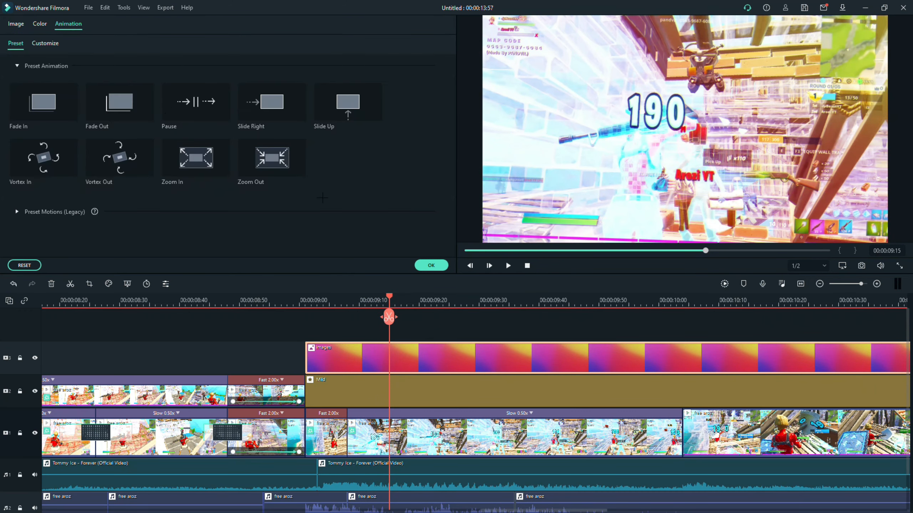
left_click_drag(389, 317, 323, 323)
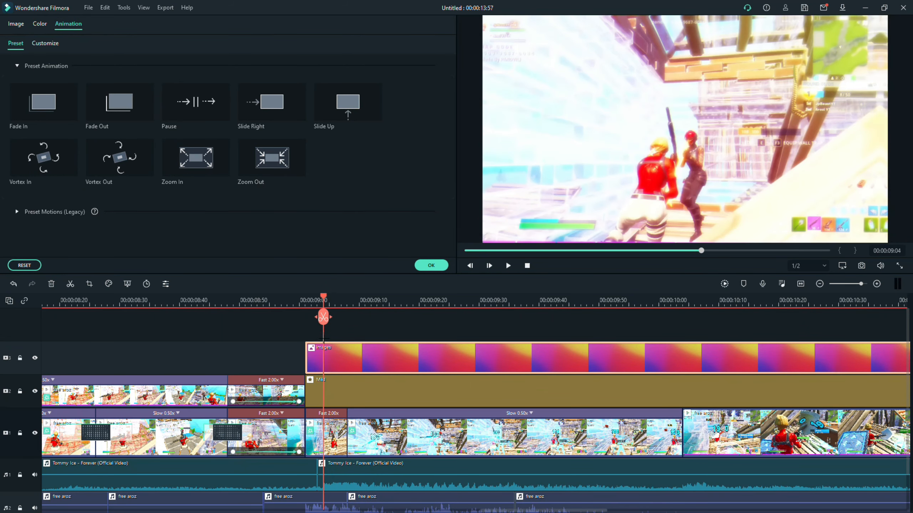
left_click(45, 43)
left_click(182, 80)
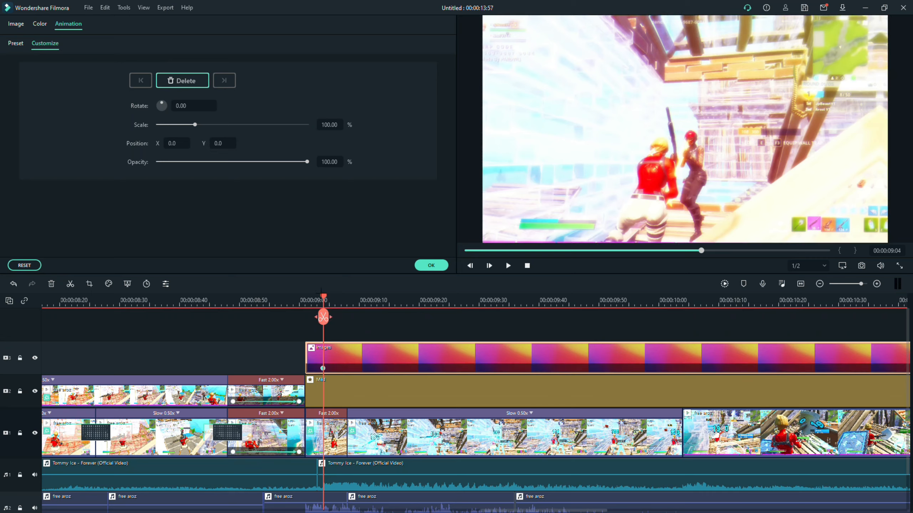
left_click(383, 299)
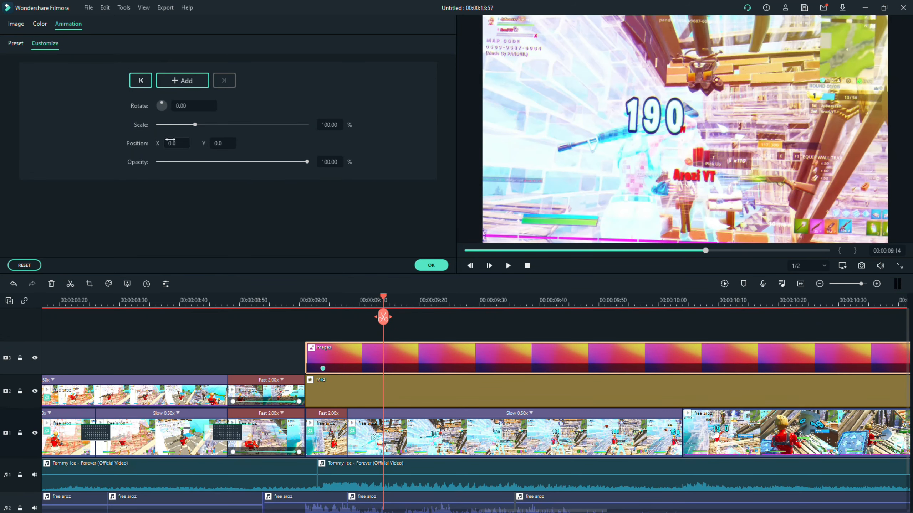
left_click(182, 80)
Step: Add a third keyframe to the gradient image at 00:00:09:55, and cut off and remove the rest of the image after it
left_click_drag(422, 300, 629, 315)
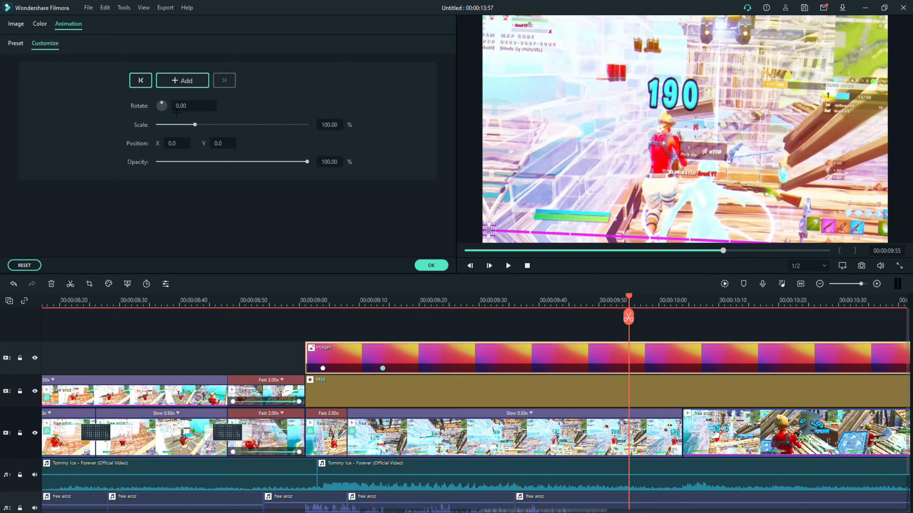
left_click(182, 80)
mouse_move(629, 317)
left_mouse_down()
mouse_move(647, 317)
mouse_move(628, 317)
left_mouse_up()
left_click(629, 317)
key("Delete")
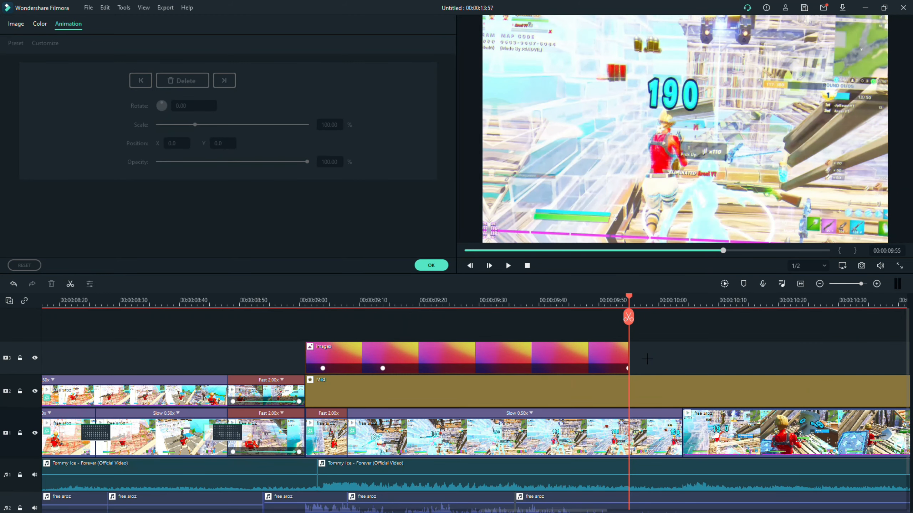
Step: Try lowering the opacity of the gradient image's first keyframe to 68.79%
left_click_drag(629, 317, 323, 317)
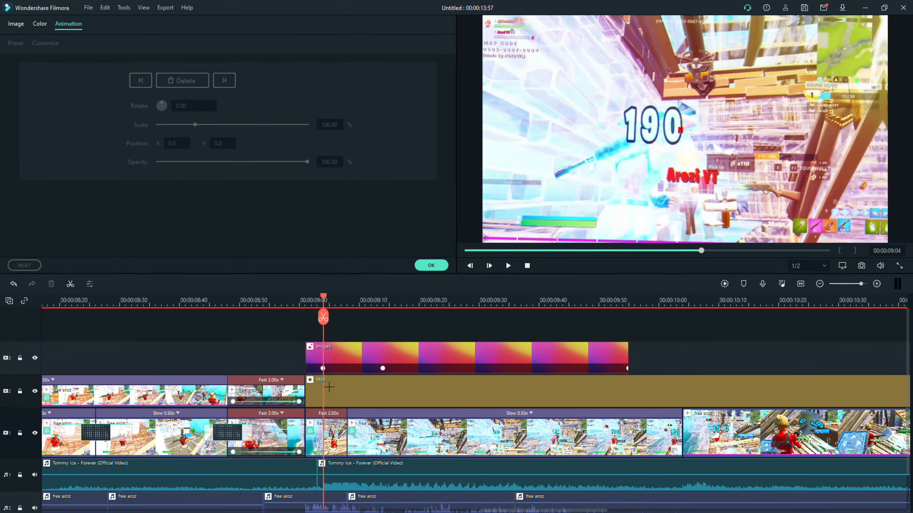
left_click(322, 368)
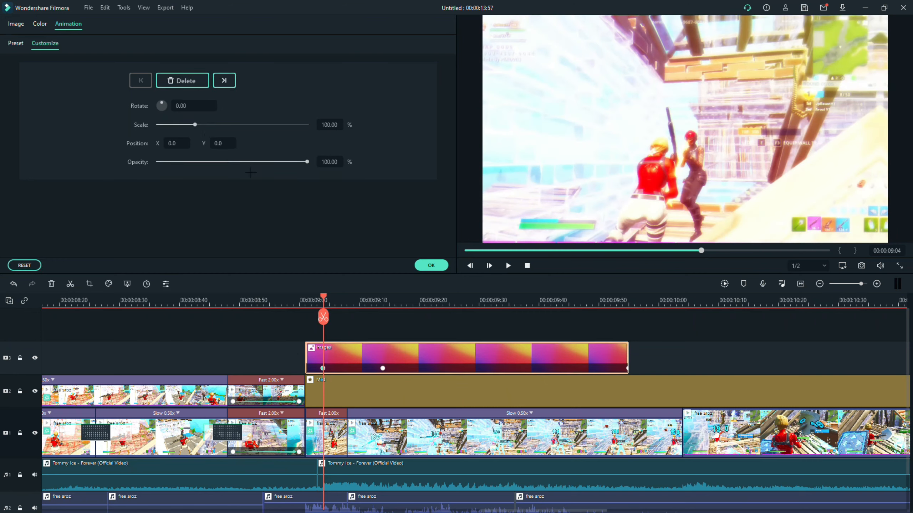
left_click_drag(307, 161, 259, 174)
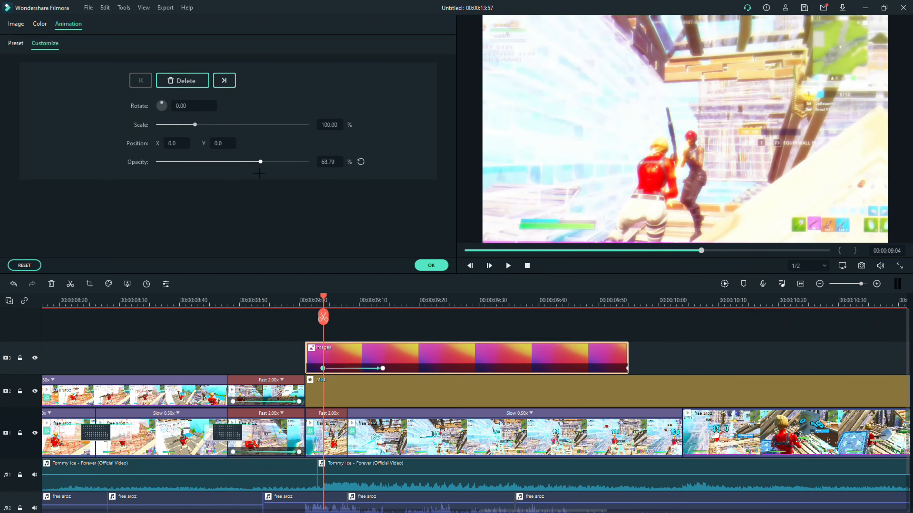
left_click(430, 265)
double_click(319, 371)
left_click(429, 266)
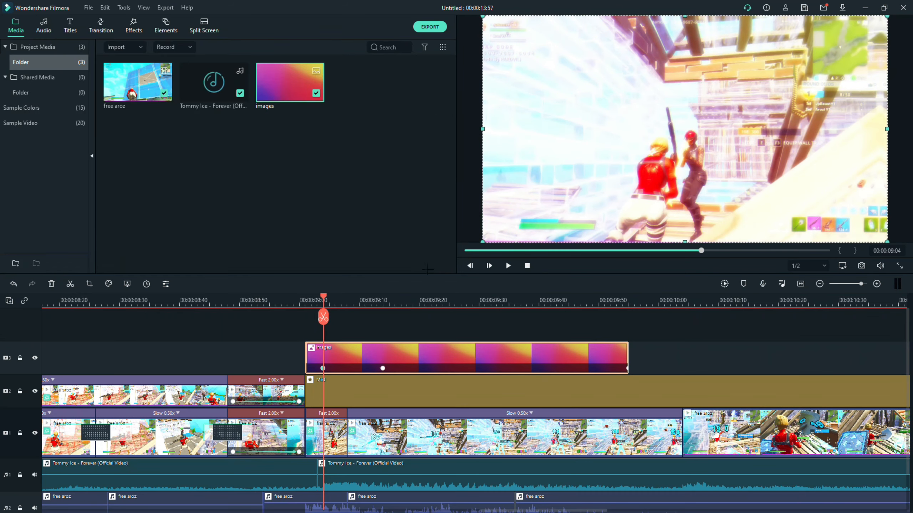
Step: Set the opacity of the gradient image's second keyframe to 67.20%
double_click(382, 369)
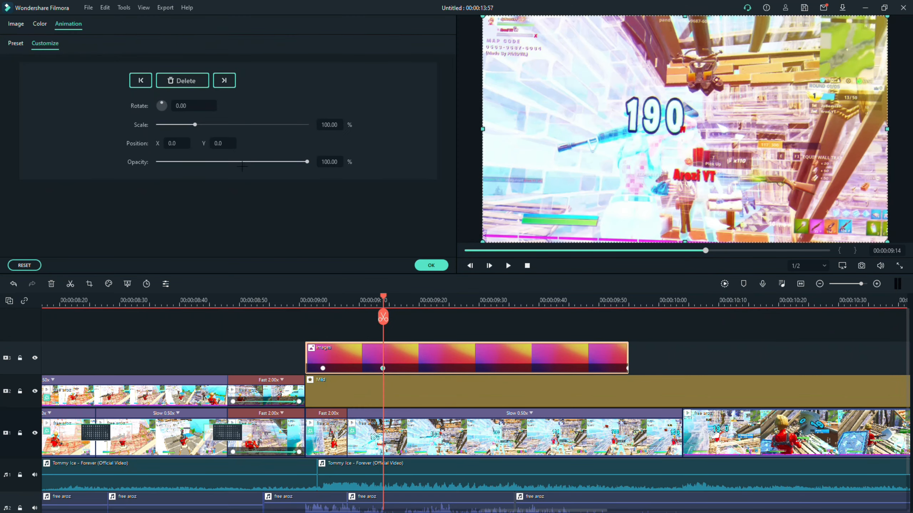
left_click_drag(275, 160, 258, 162)
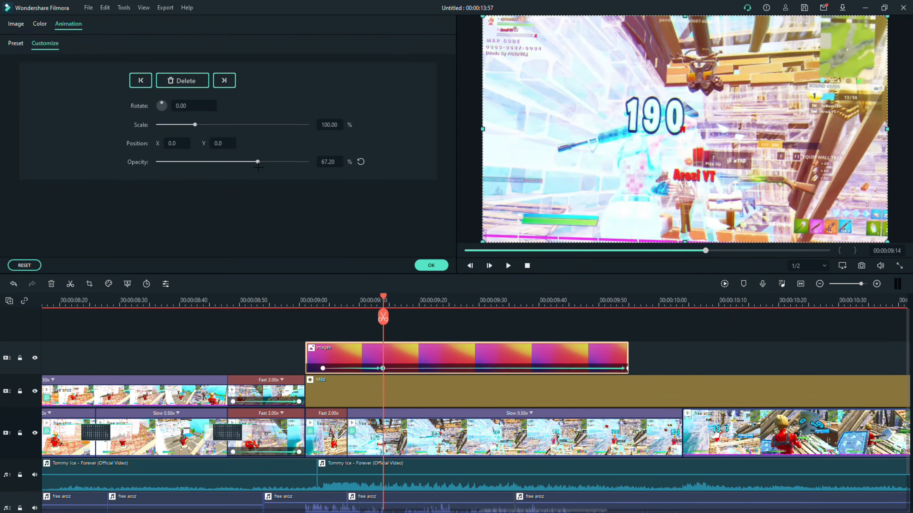
left_click(431, 265)
Step: Move the gradient image's last keyframe to 00:00:09:39 and lower its opacity to the minimum
left_click(623, 368)
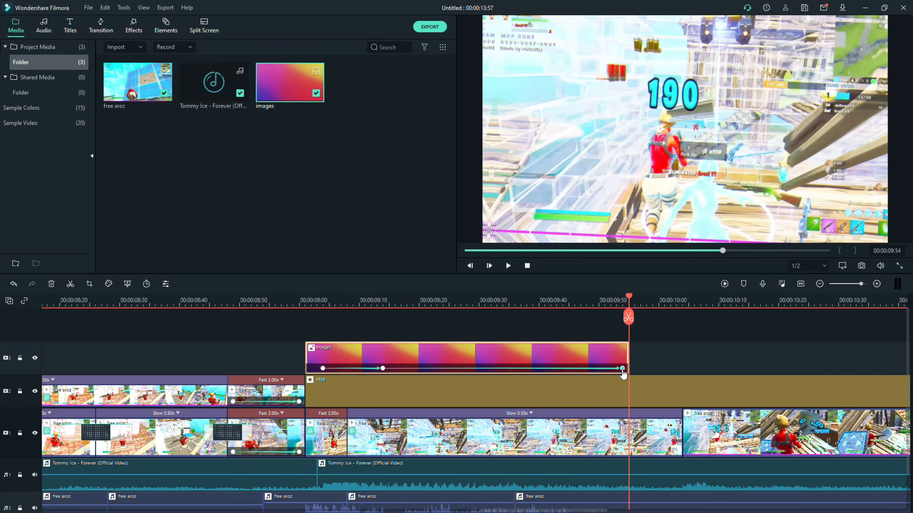
left_click_drag(622, 374, 532, 374)
double_click(532, 368)
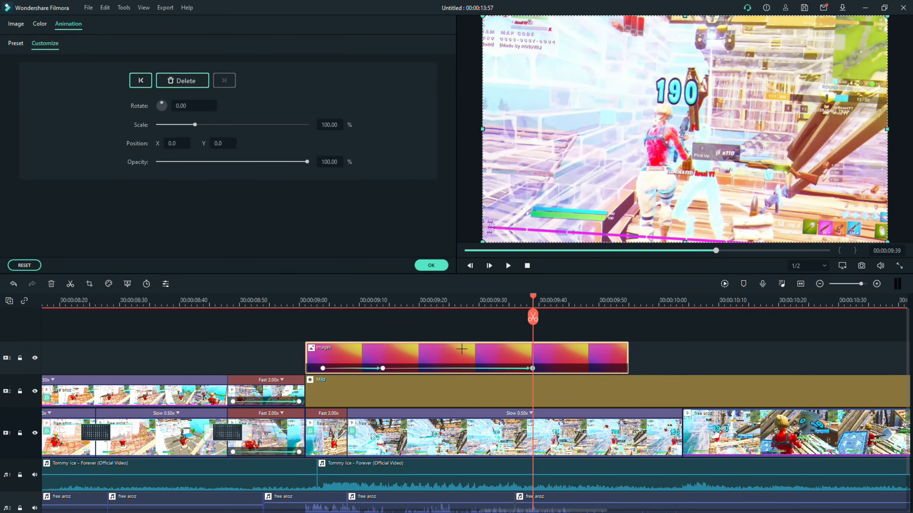
left_click_drag(245, 163, 157, 162)
left_click(431, 265)
Step: Play back the section with the fading gradient overlay, and return the playhead to 00:00:08:40
left_click_drag(532, 295, 197, 299)
key("space")
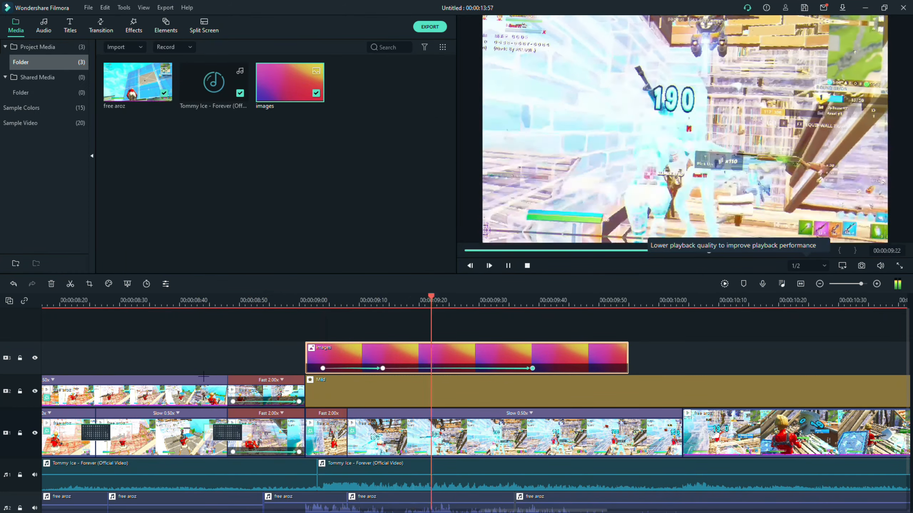
key("space")
left_click_drag(885, 317, 182, 395)
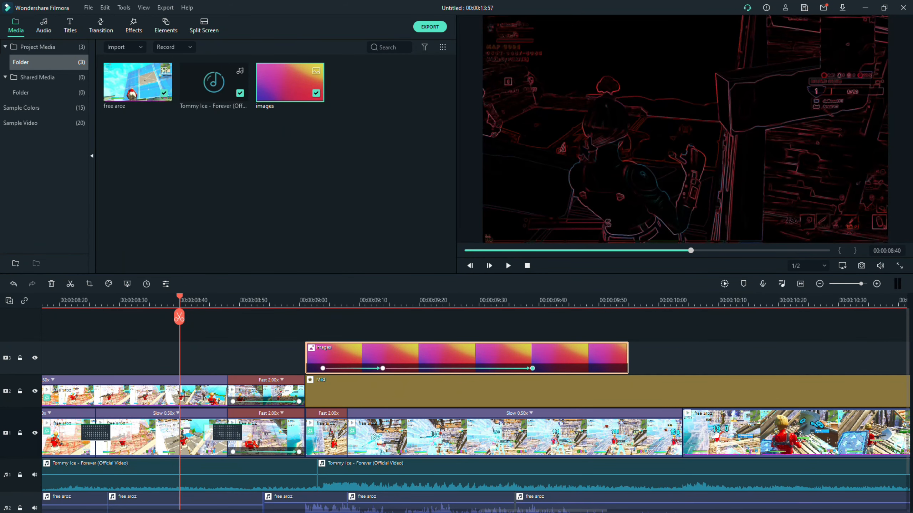